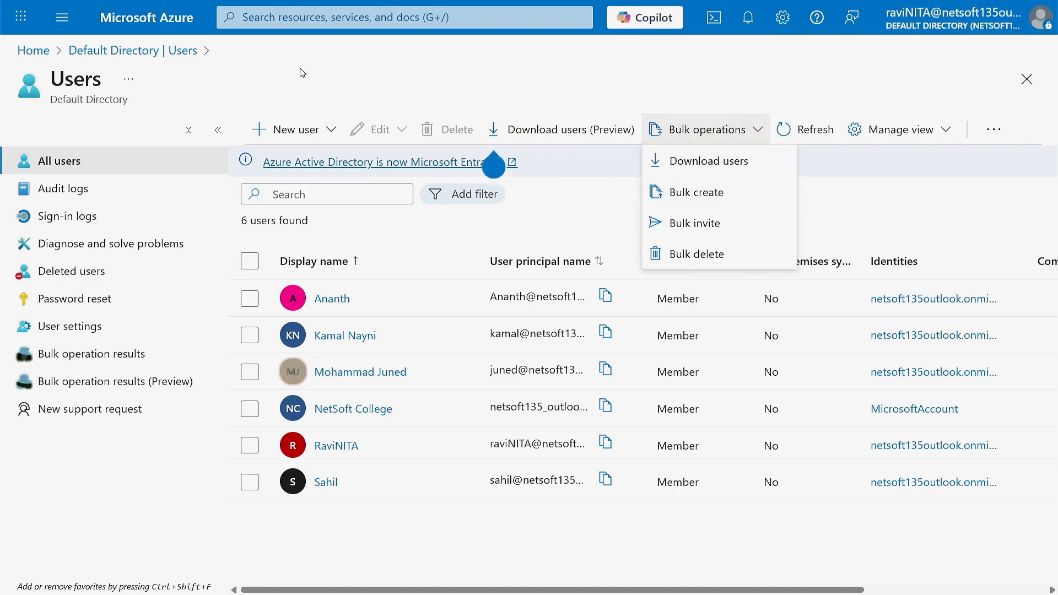
- Start a new internal user with principal name DEMOUSER01
left_click(331, 129)
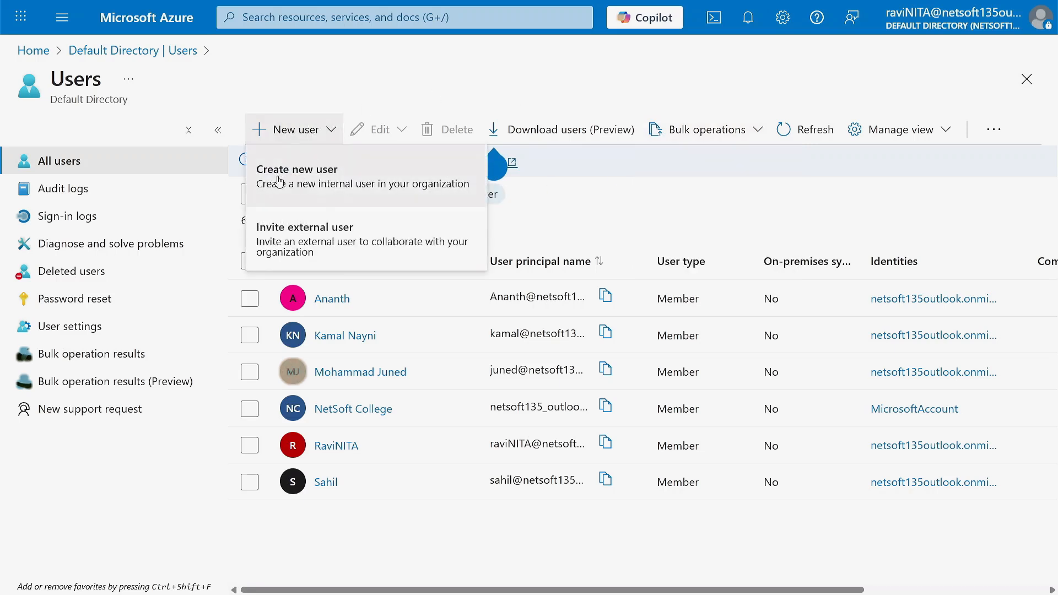
left_click(298, 178)
left_click(251, 268)
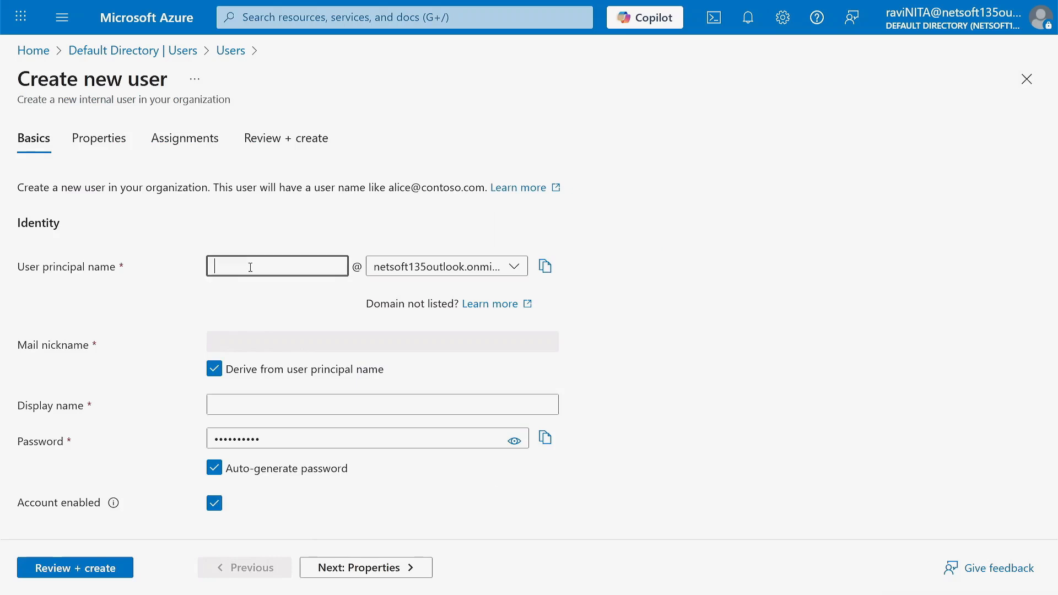
type("DEMOUSER01")
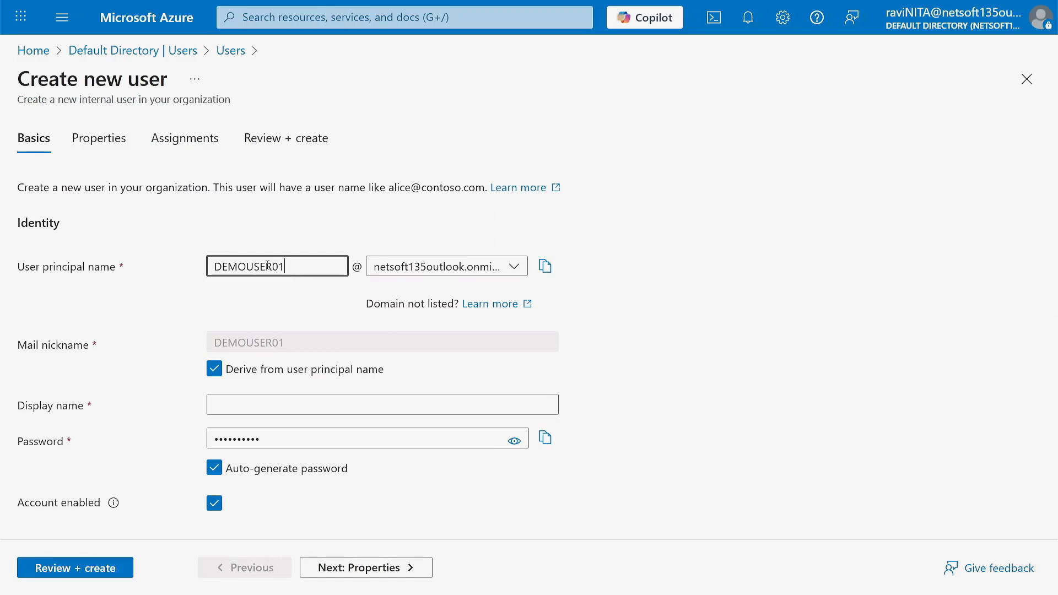
- Copy DEMOUSER01 into Display name, reveal the password, and continue to Properties
left_click_drag(285, 267, 203, 264)
key("ctrl+c")
left_click(253, 406)
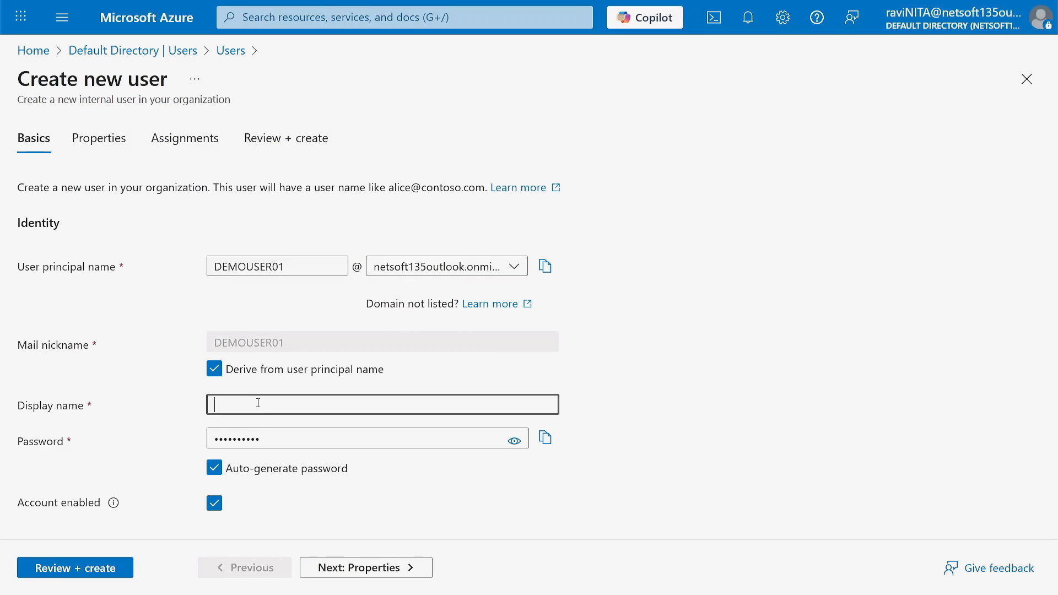
key("ctrl+v")
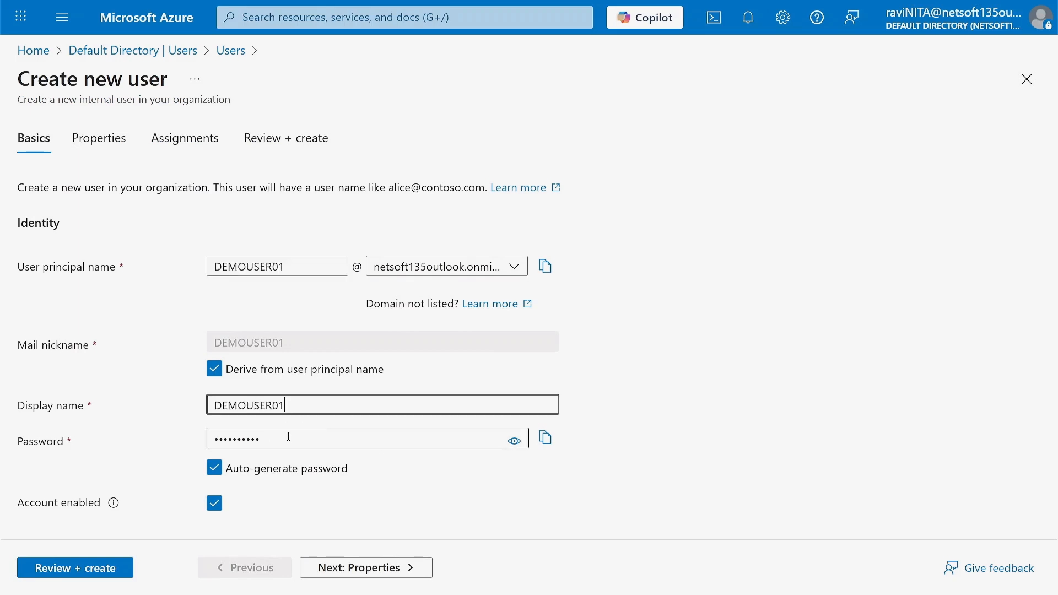
left_click(517, 443)
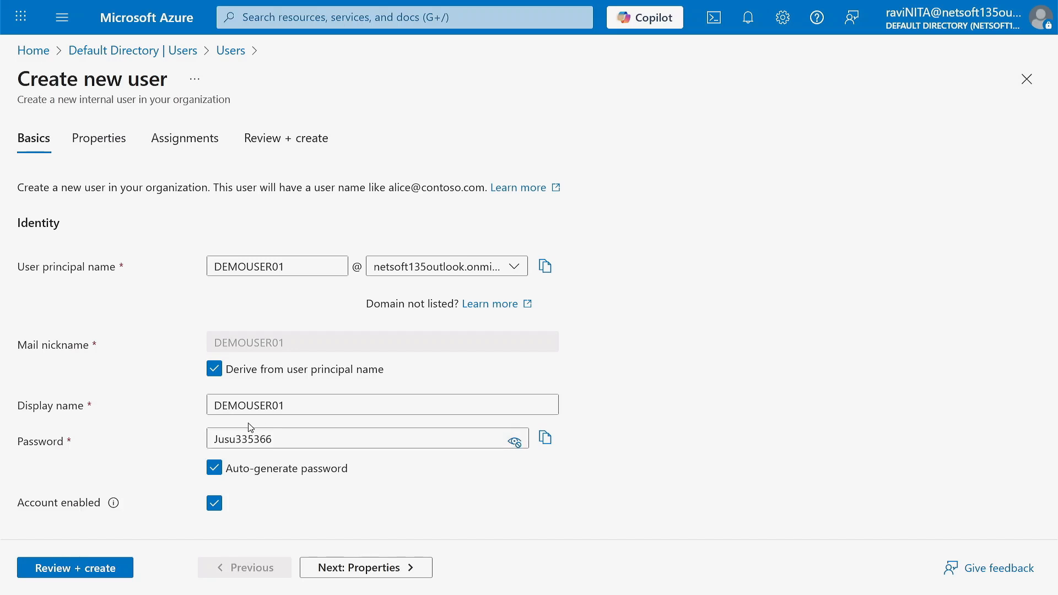
left_click(351, 569)
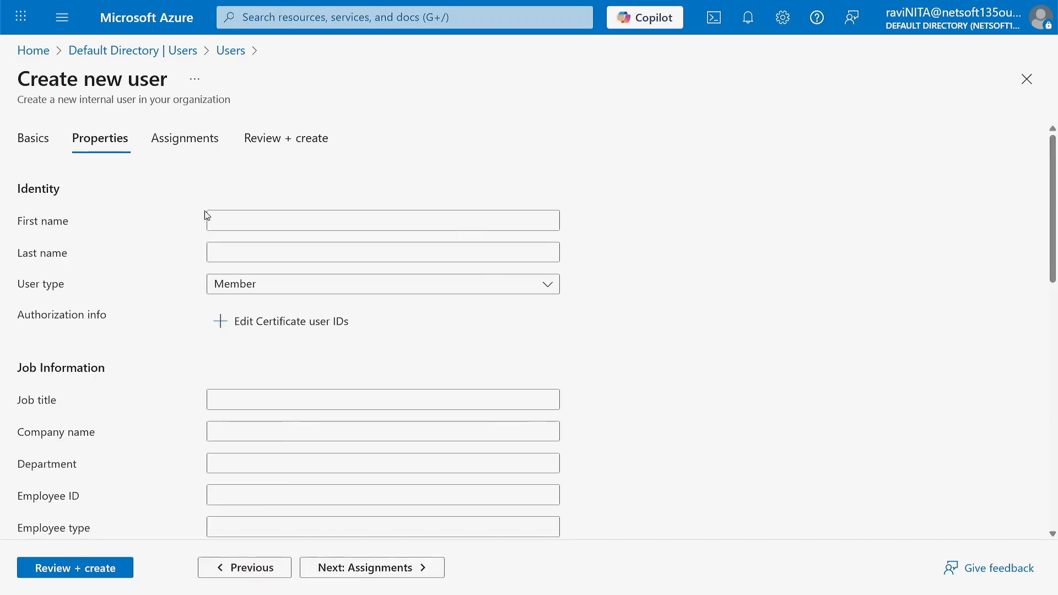
- Review DEMOUSER01's properties, assignments and summary with password shown, then discard the form
scroll(270, 348, "down", 5)
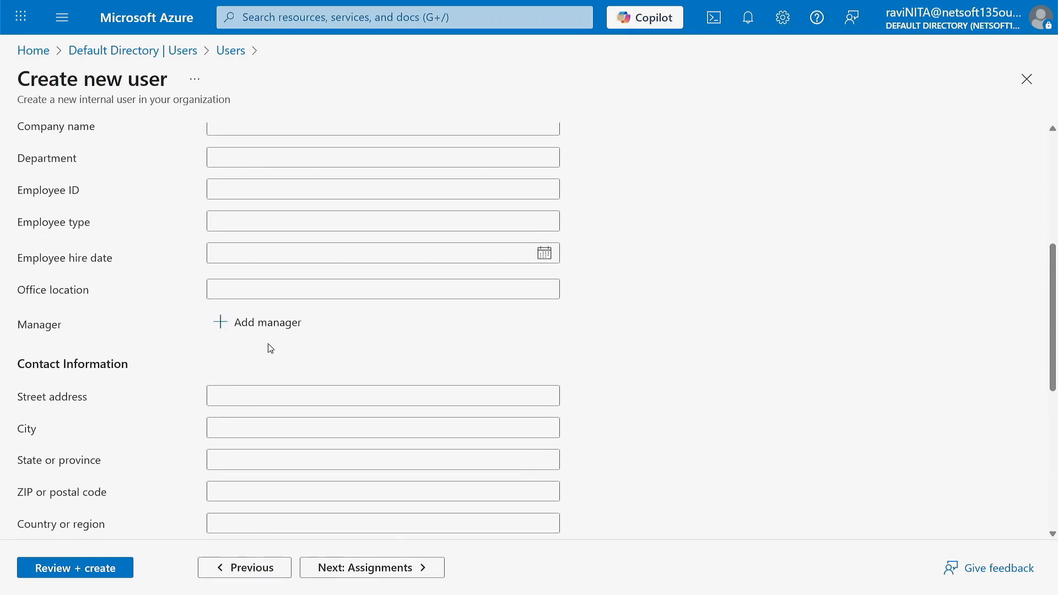
scroll(270, 348, "up", 5)
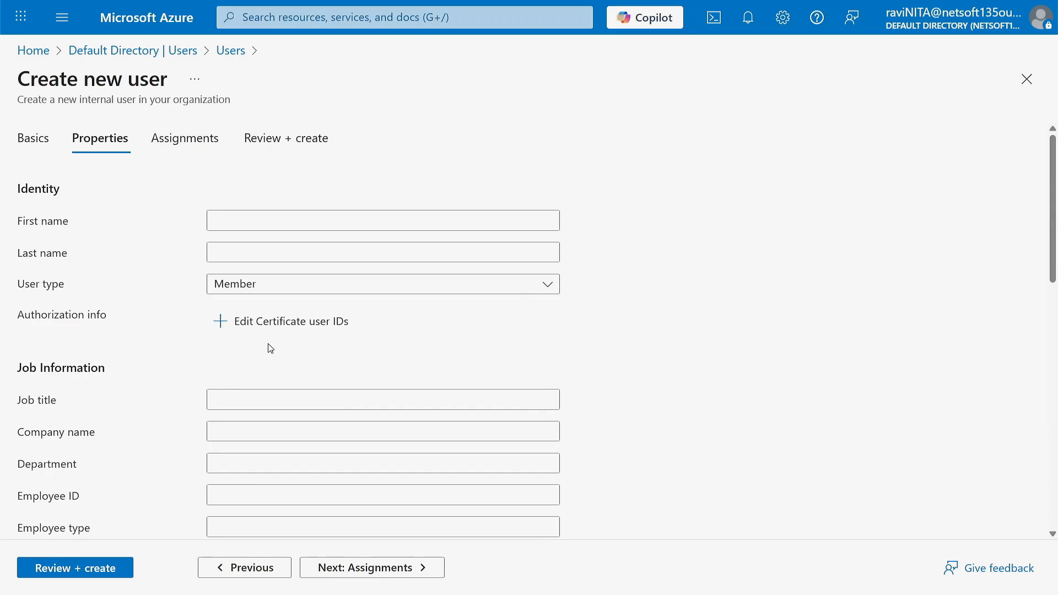
scroll(271, 347, "down", 5)
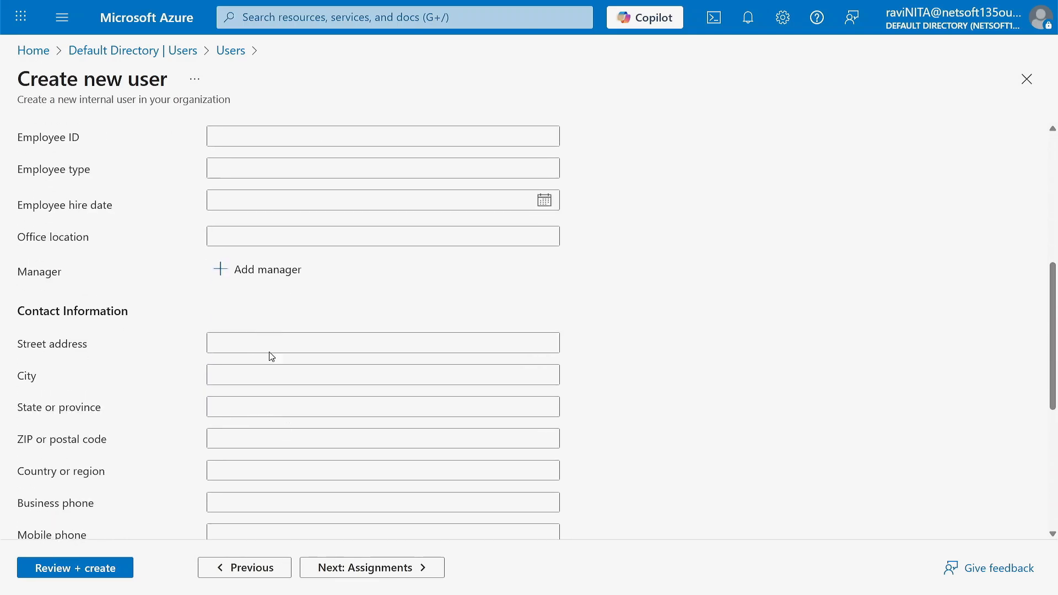
left_click(361, 567)
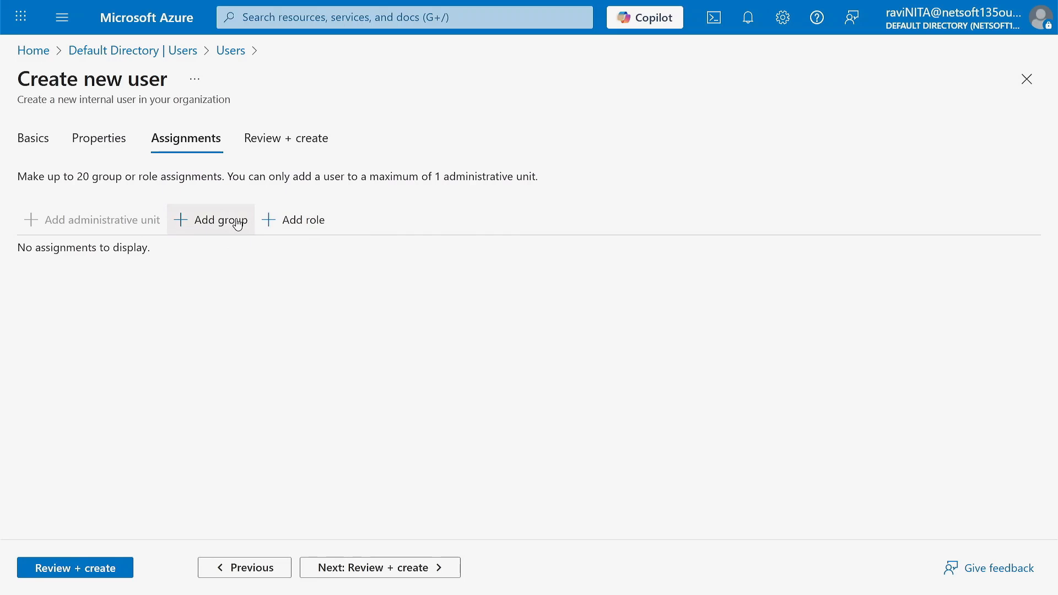
left_click(346, 568)
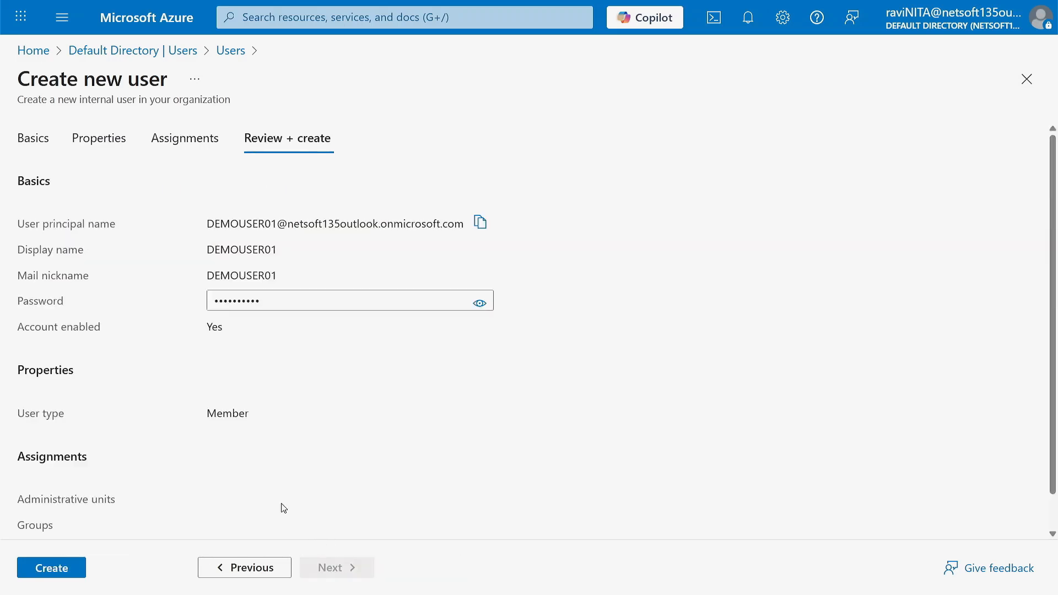
left_click(480, 306)
left_click(1027, 80)
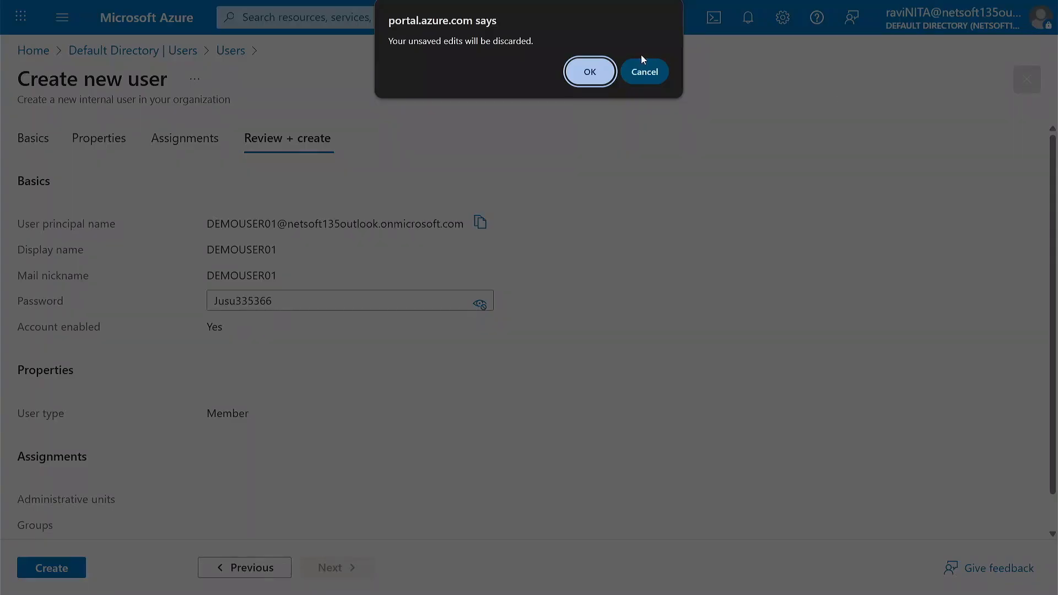
left_click(590, 72)
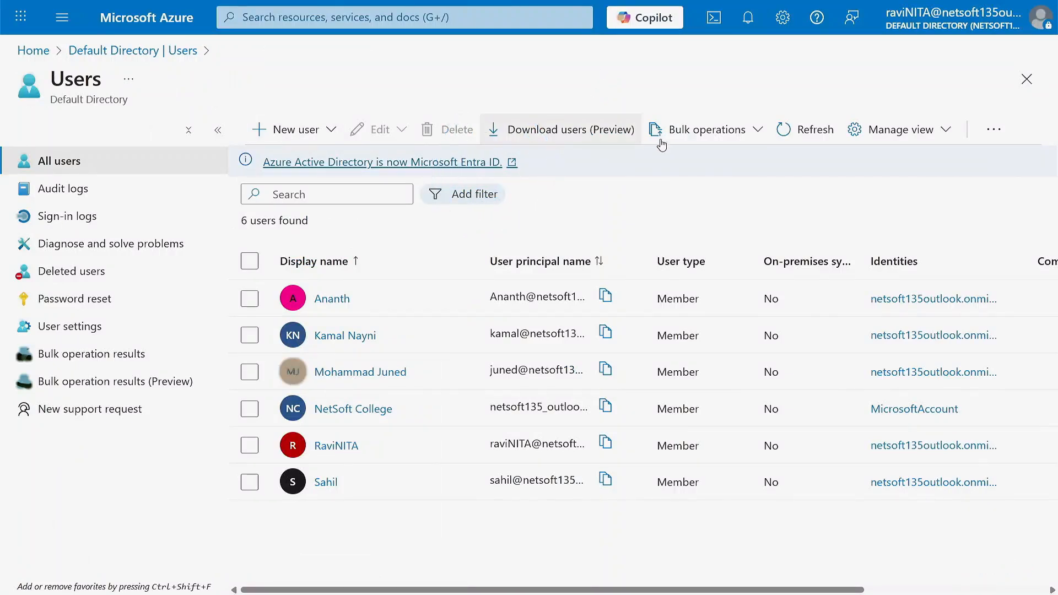
- Save the Bulk create template UserCreateTemplate.csv to Downloads and open it in Excel
left_click(757, 139)
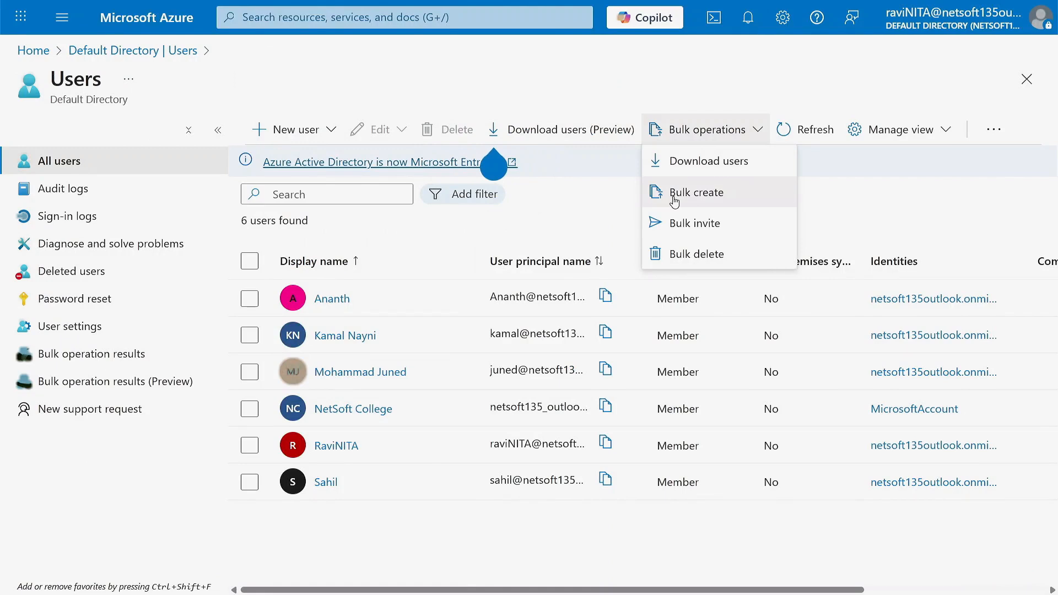
left_click(698, 197)
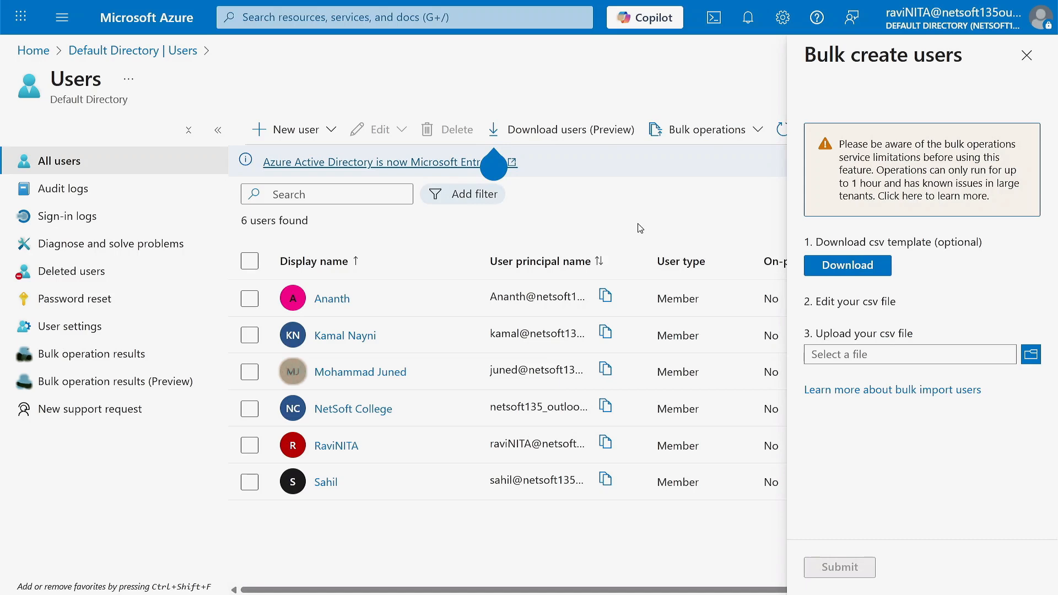
left_click(846, 265)
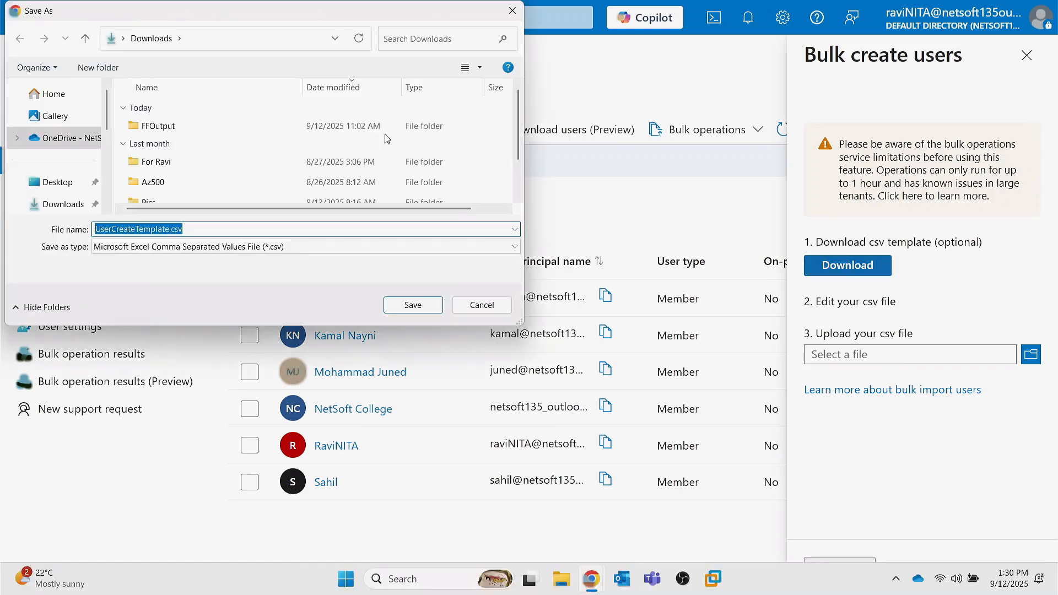
left_click(62, 205)
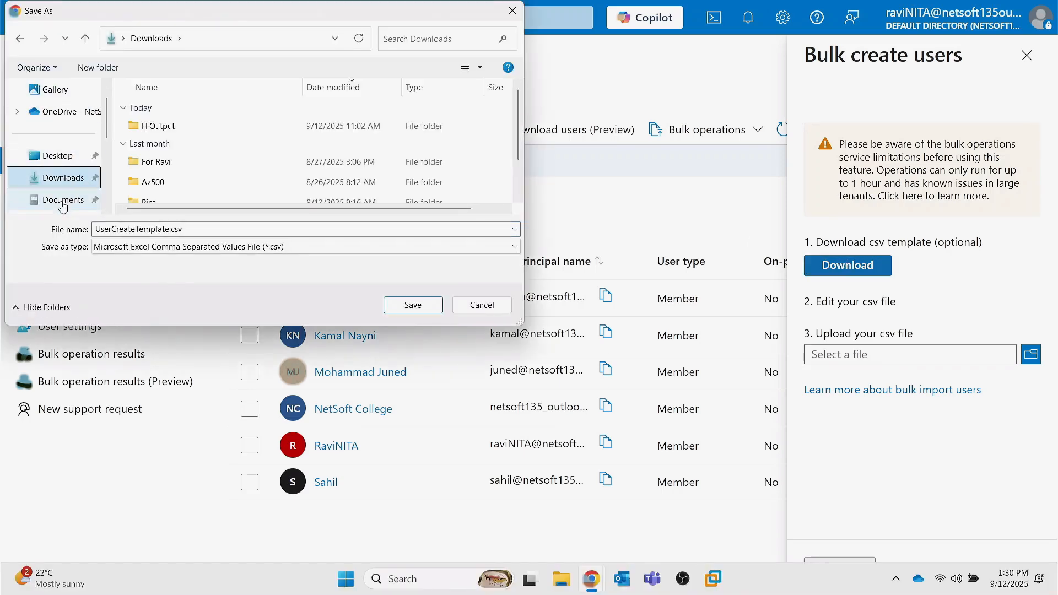
left_click(414, 306)
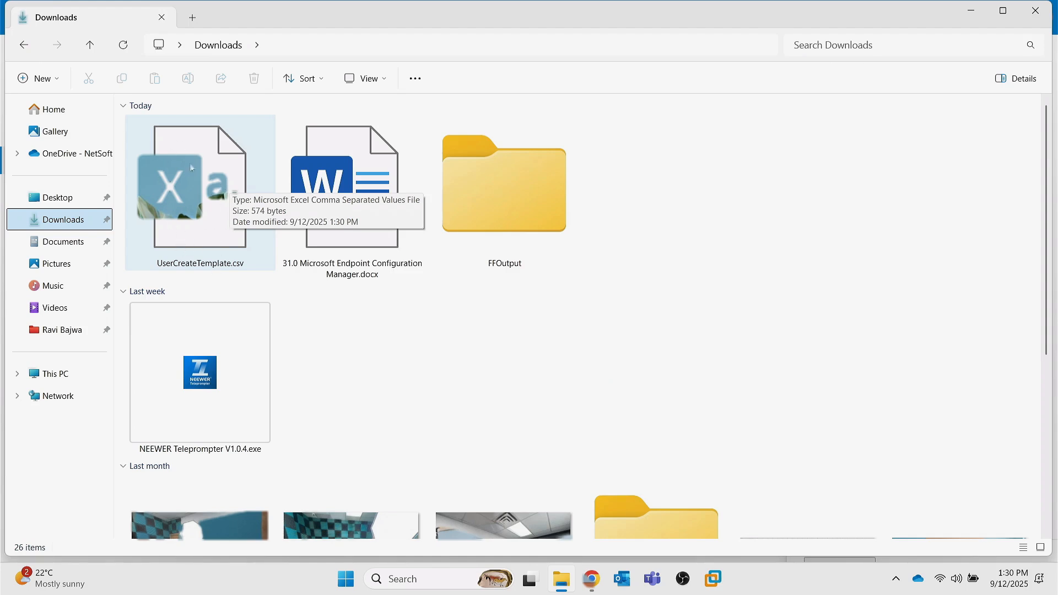
double_click(200, 190)
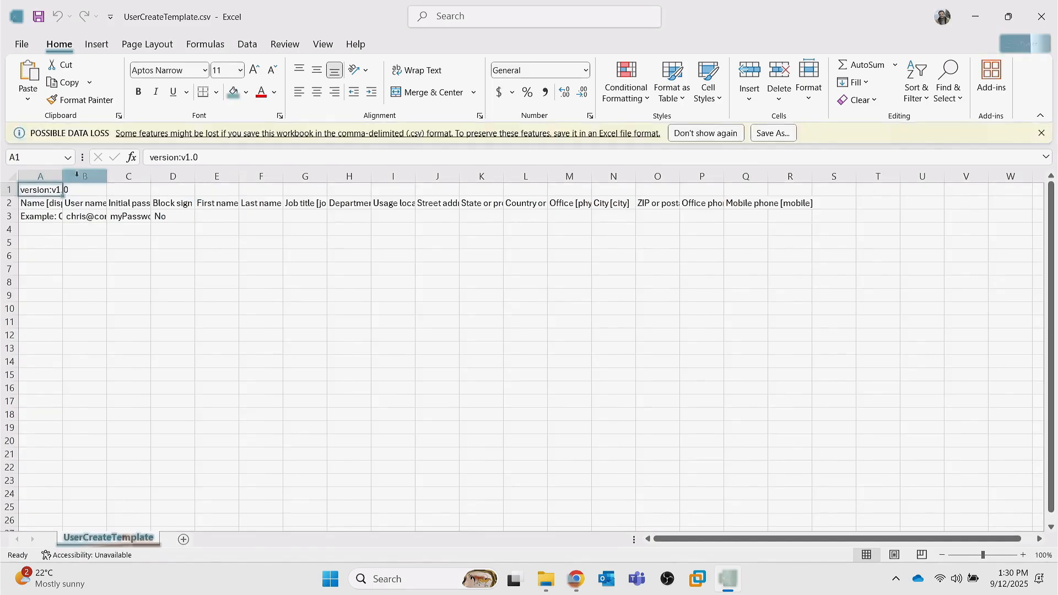
- Clear the sample values in row 3 and put DEMOUSER01 in A3
left_click_drag(63, 176, 617, 177)
left_click(117, 215)
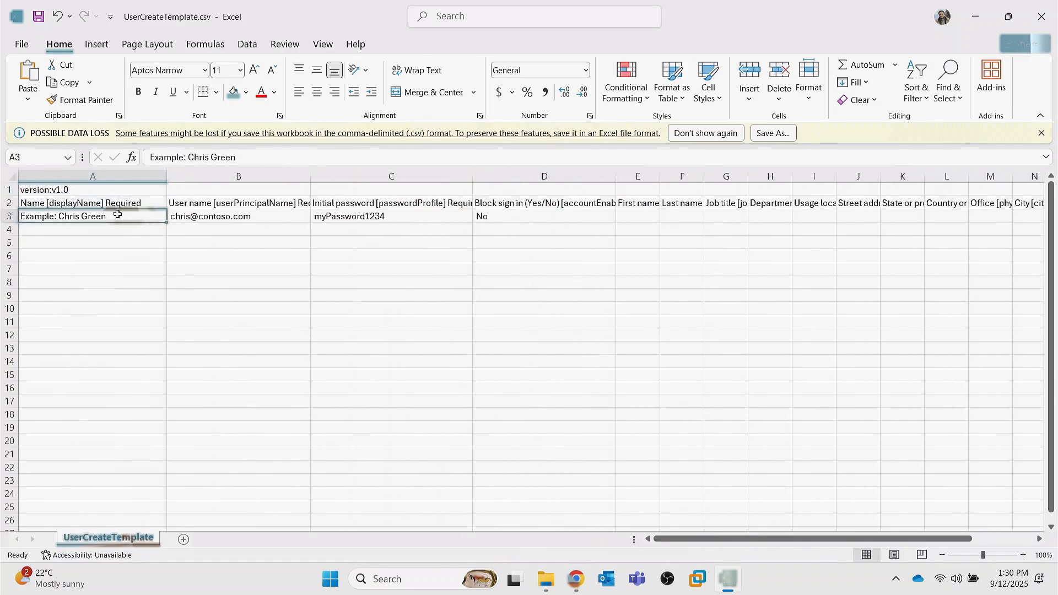
key("BackSpace")
key("Tab")
key("BackSpace")
key("Tab")
key("BackSpace")
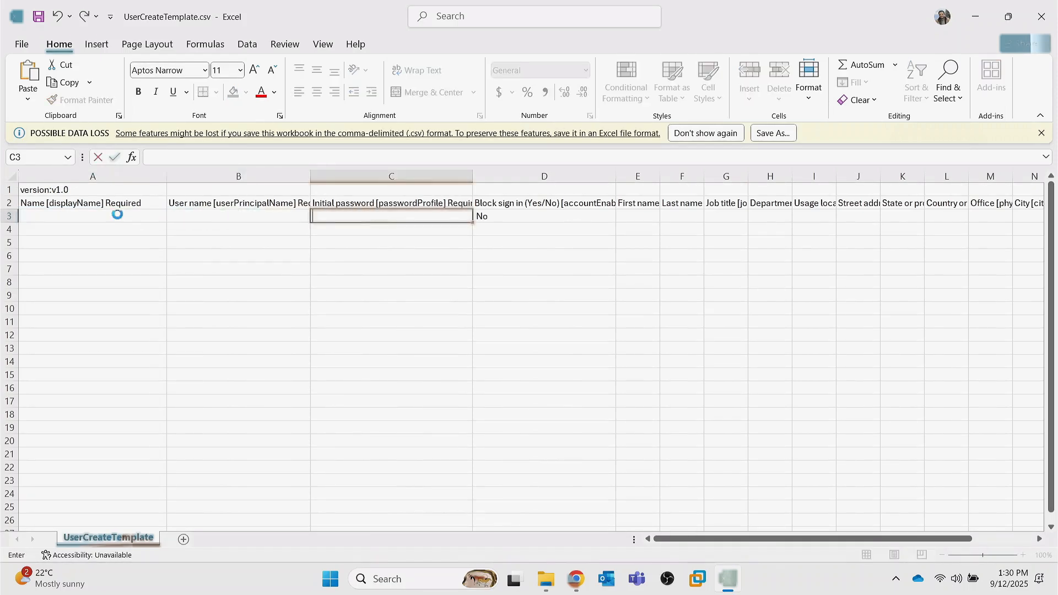
key("Tab")
key("BackSpace")
left_click(95, 216)
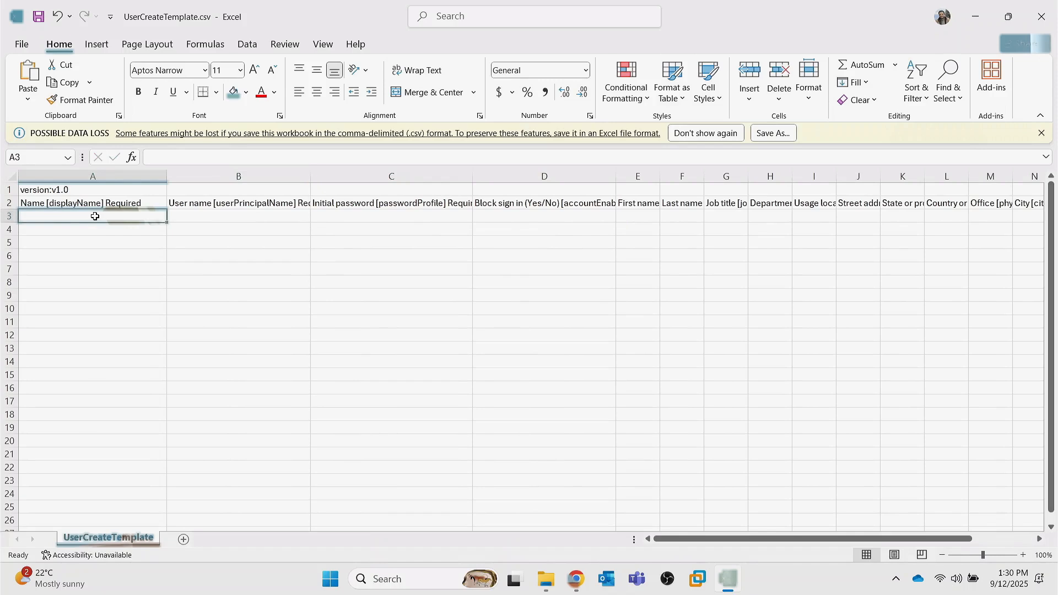
key("ctrl+v")
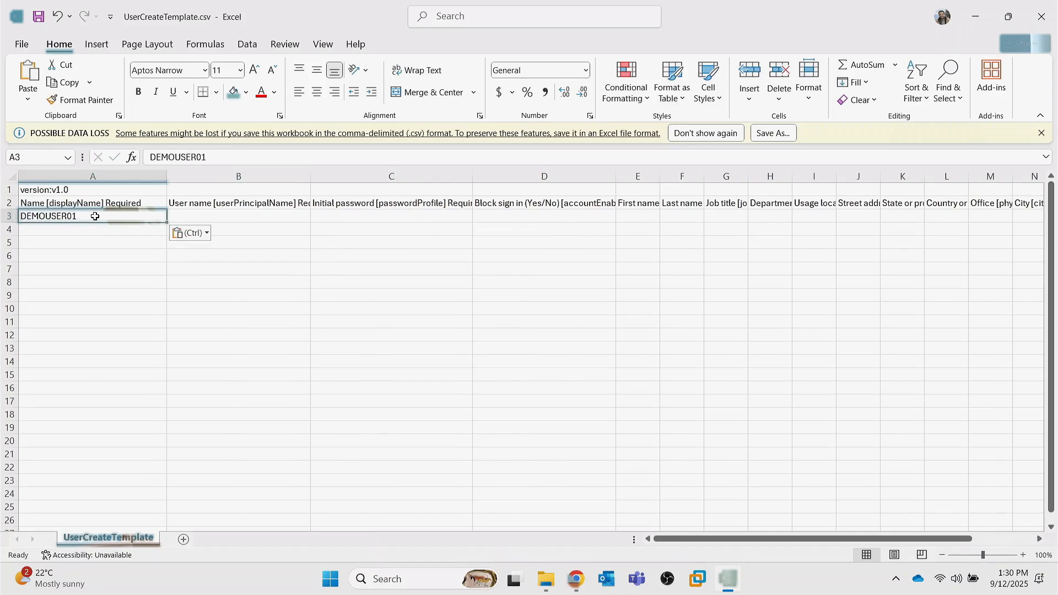
- Put DEMOUSER01 in B3, an initial password in C3, and No in D3
left_click(196, 217)
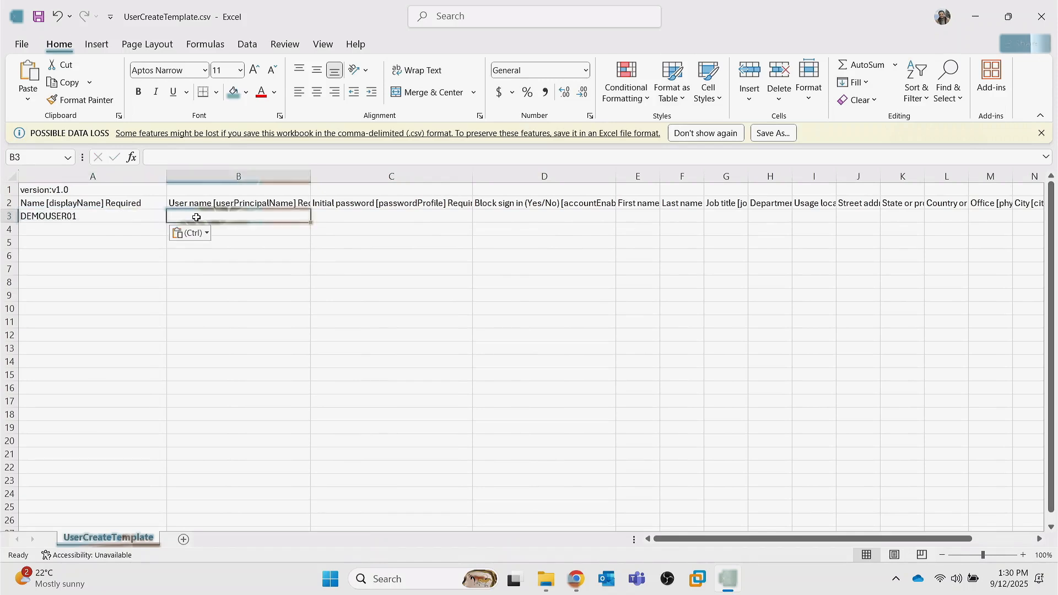
type("DEMOUSER01")
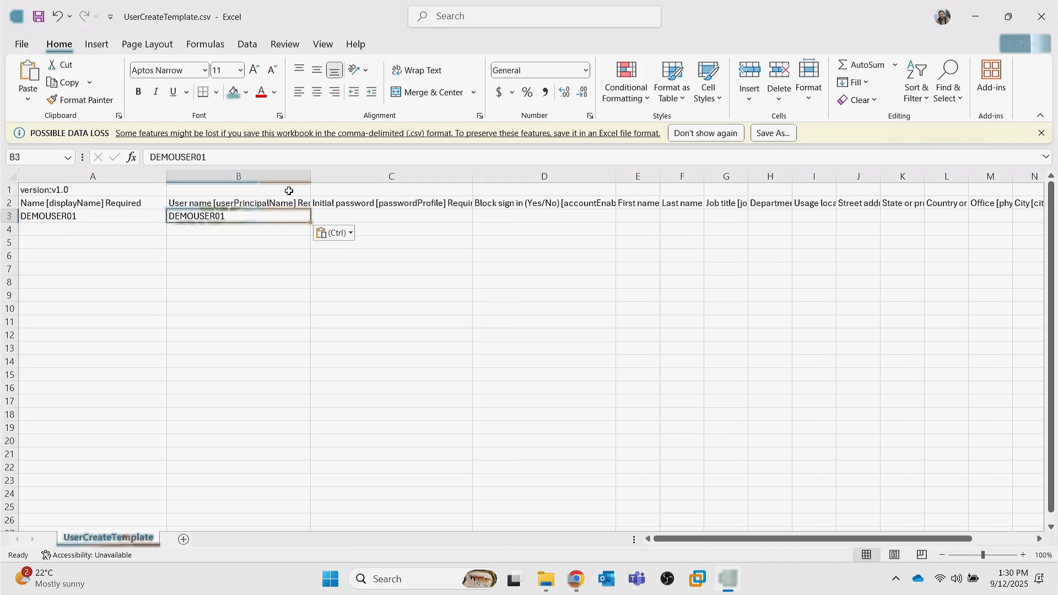
left_click_drag(310, 176, 440, 176)
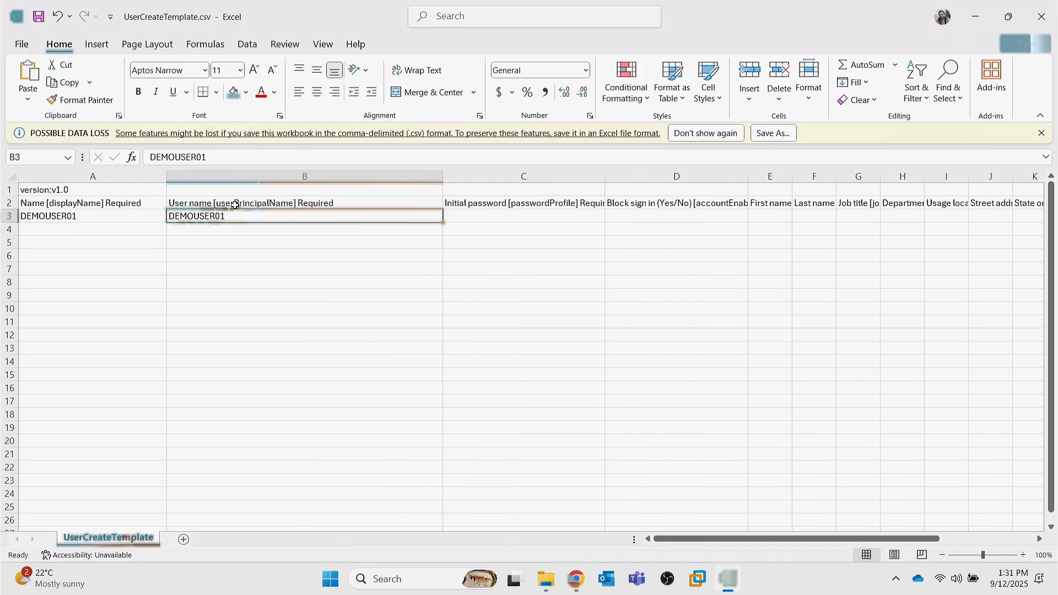
left_click(460, 218)
type("P@ssw0rd1234")
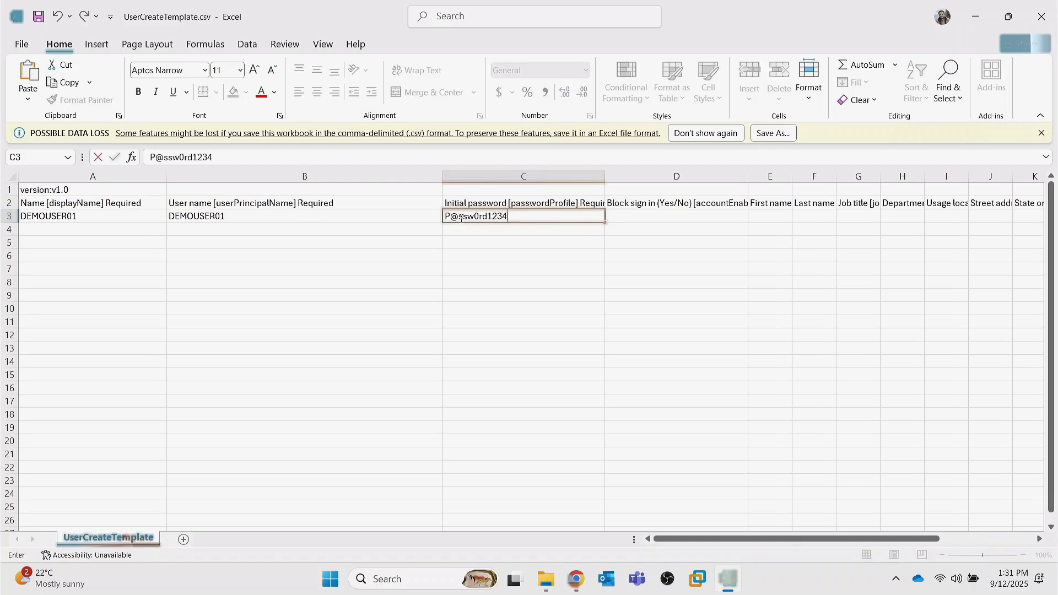
left_click(663, 221)
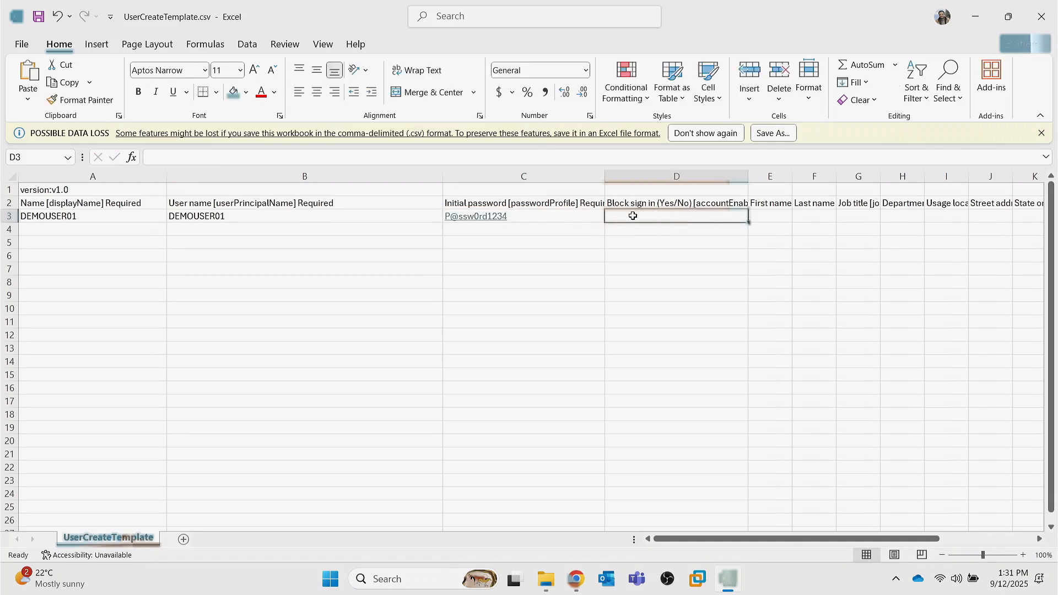
type("NO")
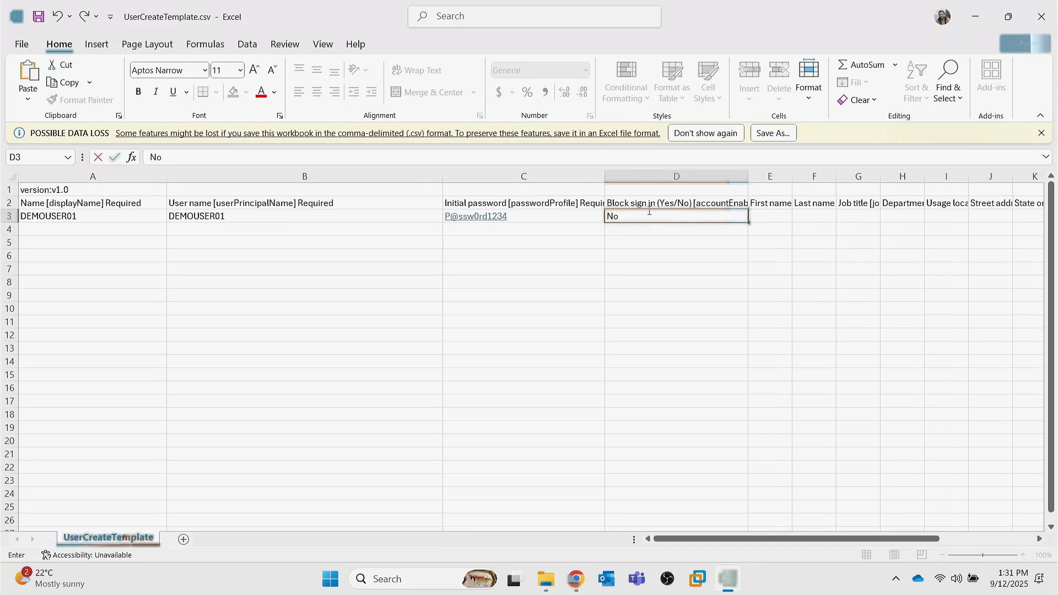
scroll(772, 371, "right", 10)
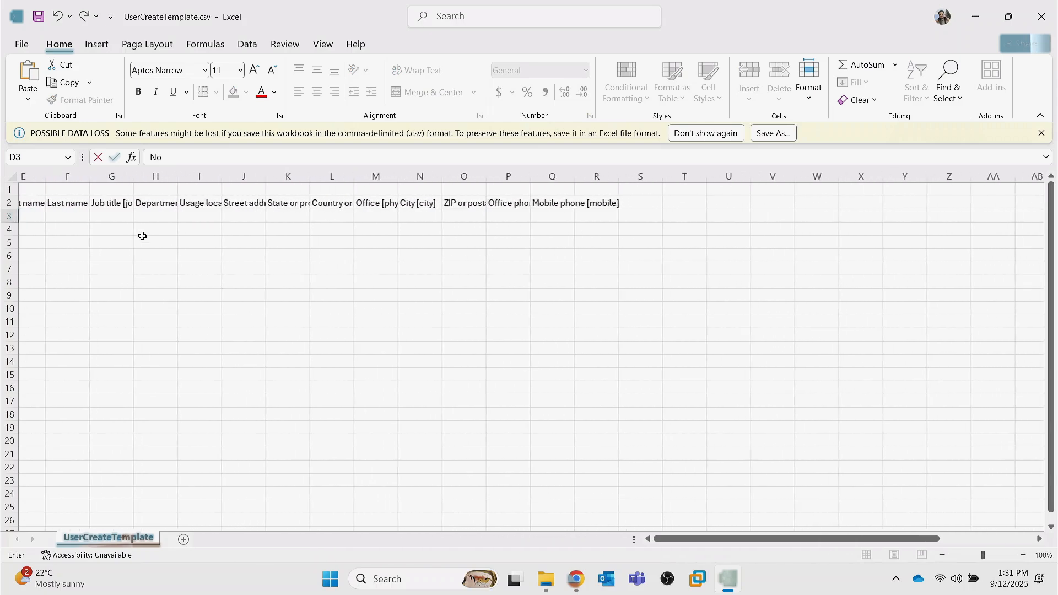
scroll(471, 225, "left", 5)
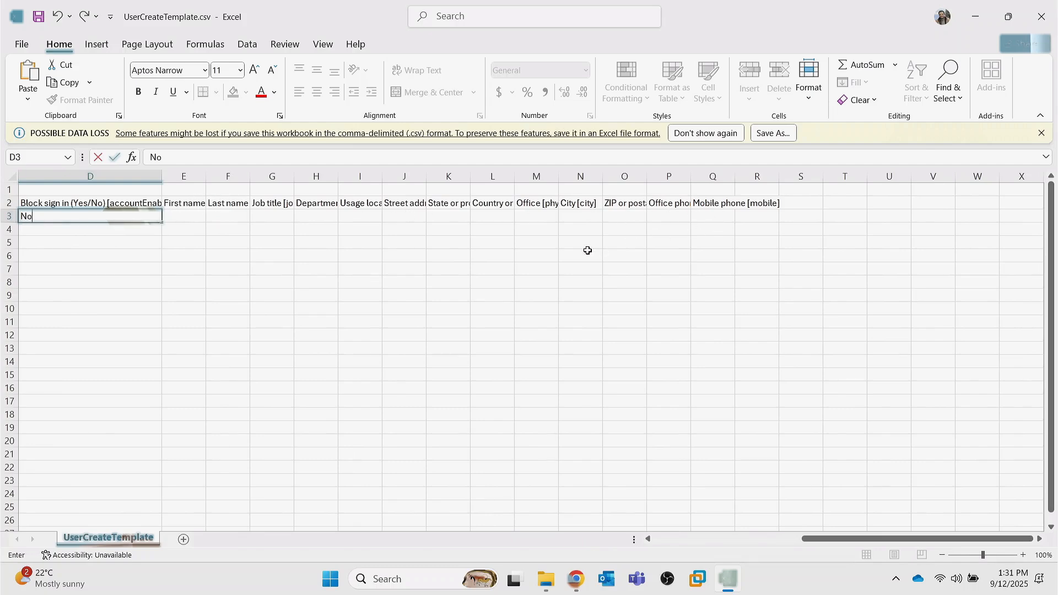
scroll(588, 249, "left", 3)
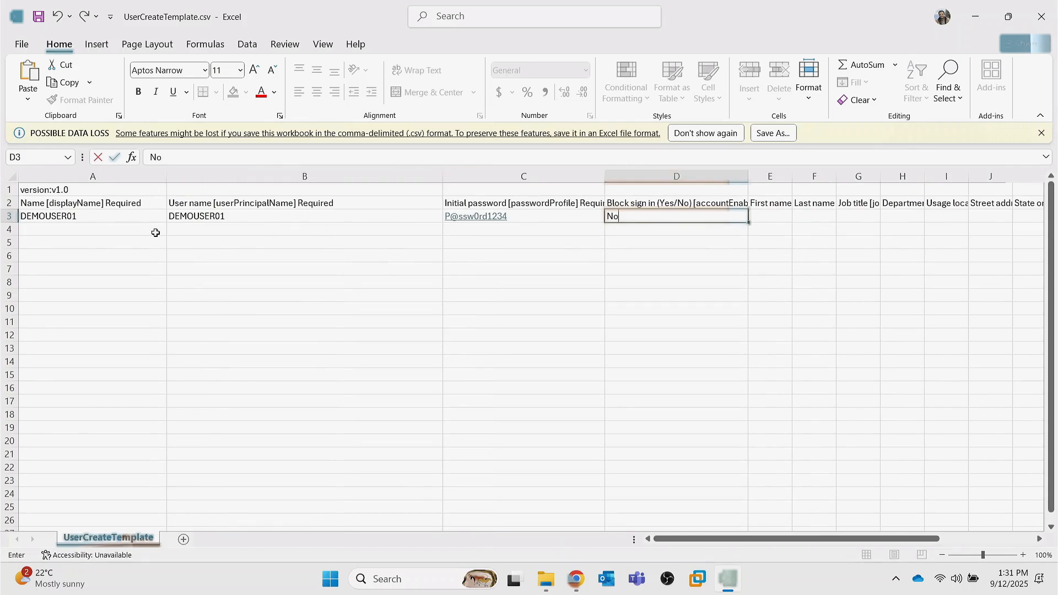
- In Azure portal, close the Bulk create users pane and the Users blade
scroll(160, 233, "left", 2)
mouse_move(583, 581)
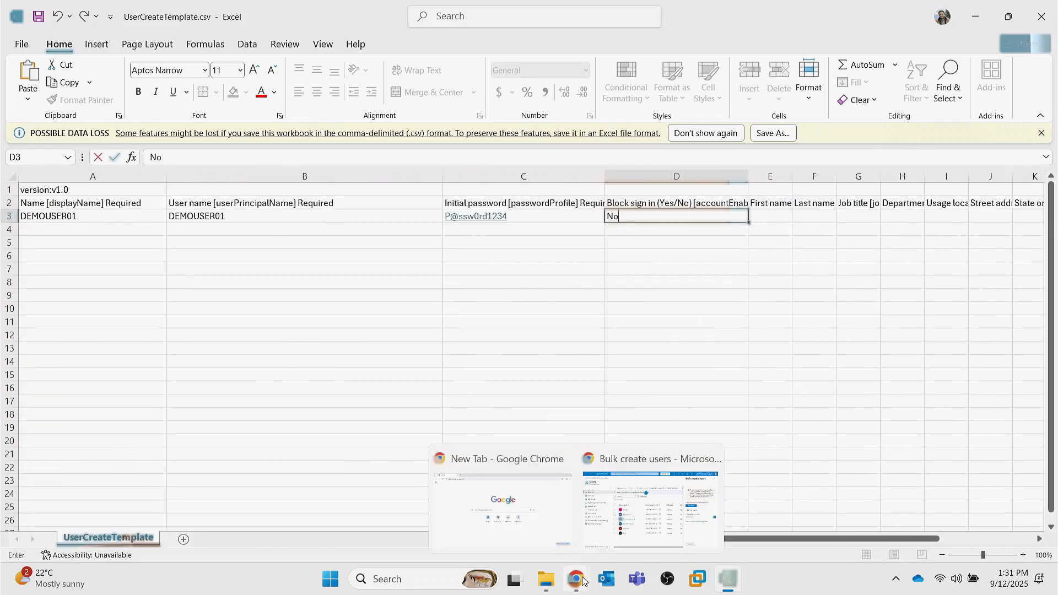
left_click(650, 501)
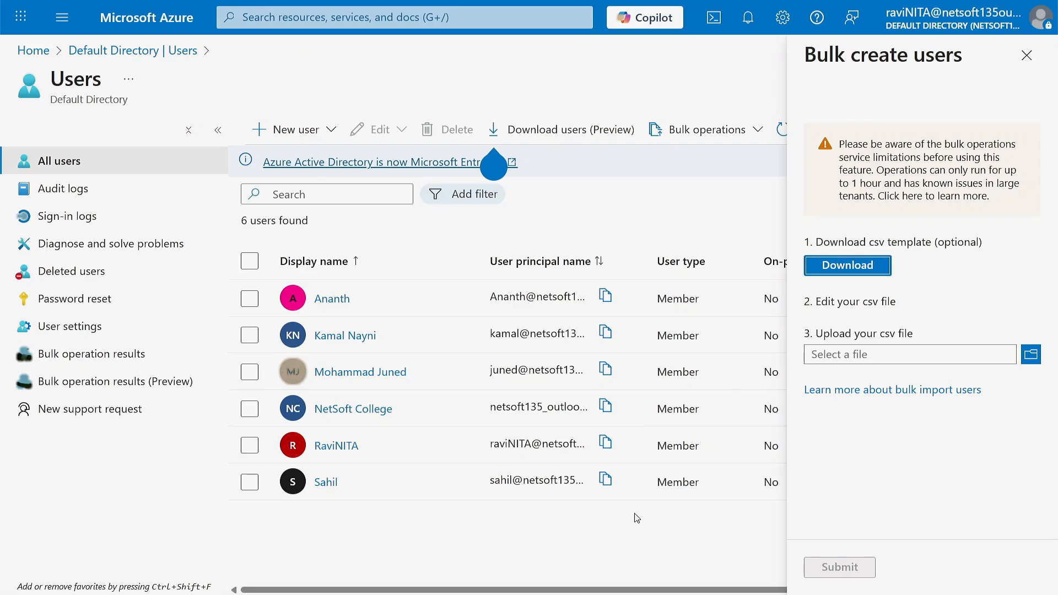
left_click(1027, 63)
left_click(1027, 79)
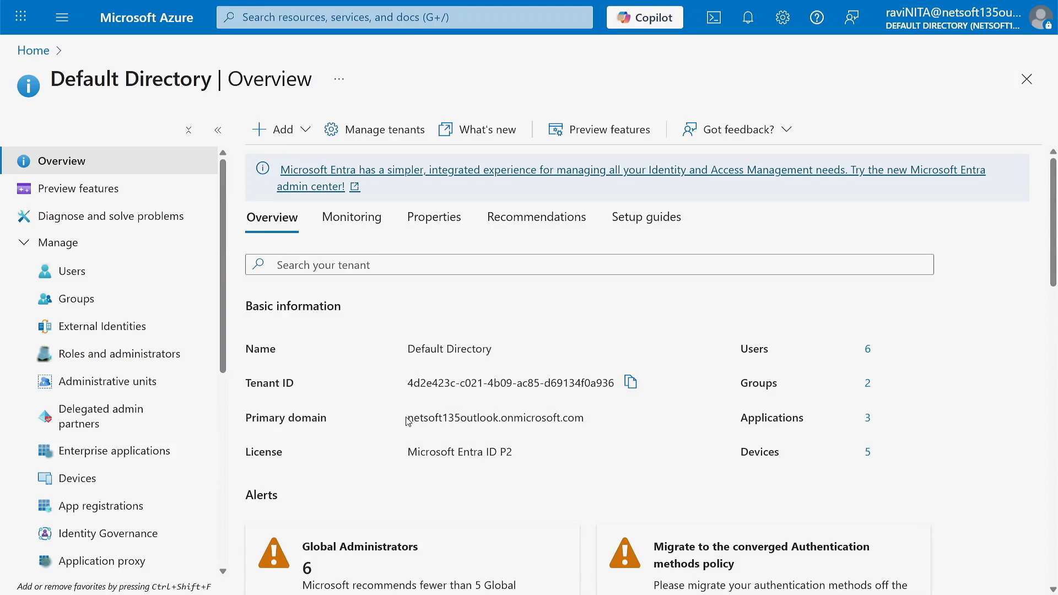
- Copy the Primary domain from the Default Directory overview and return to the spreadsheet
left_click_drag(407, 419, 597, 419)
key("ctrl+c")
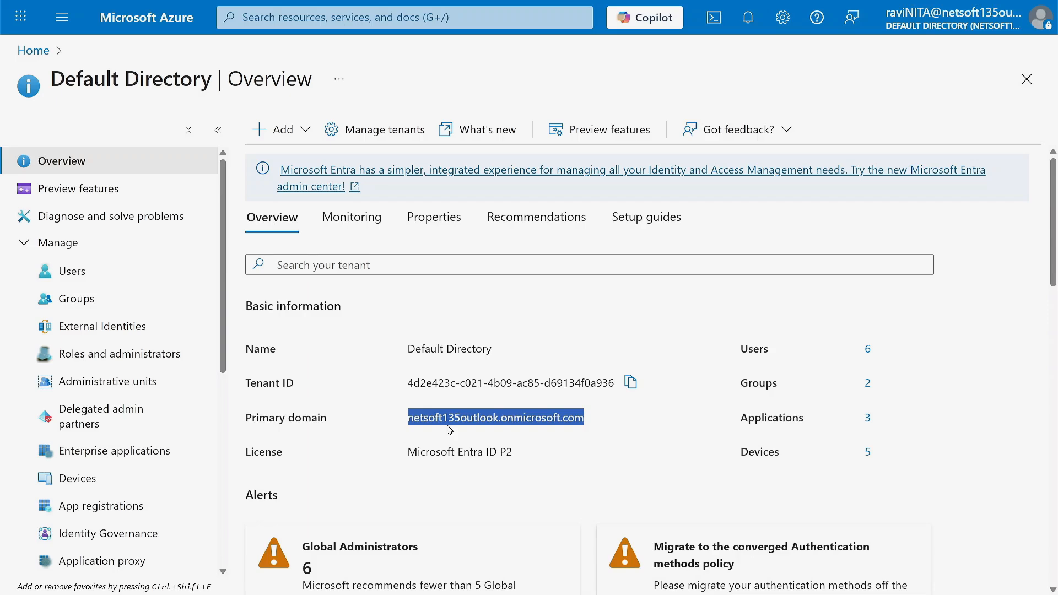
key("super+Tab")
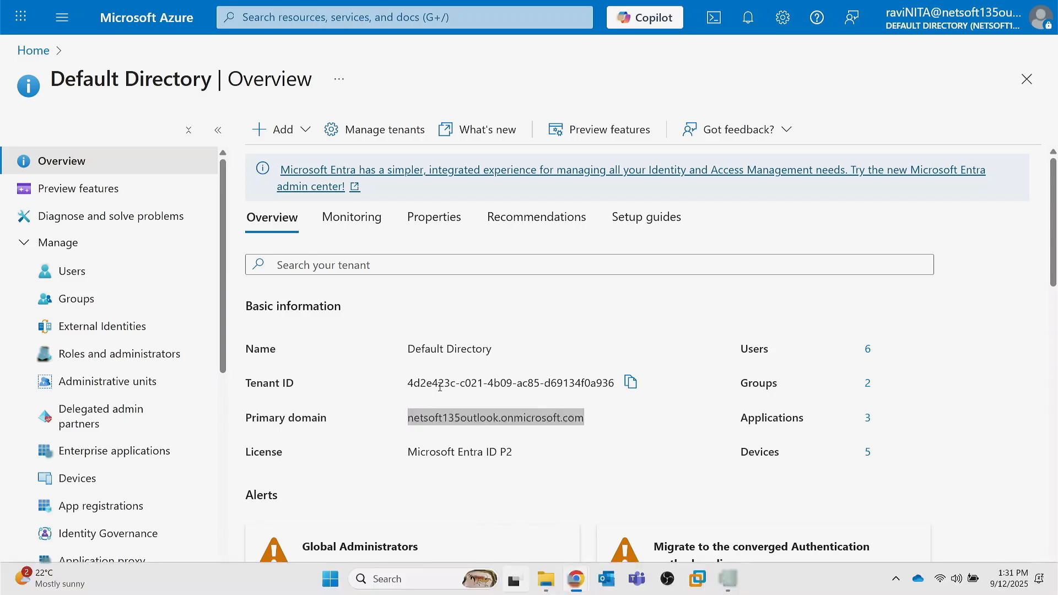
left_click(627, 148)
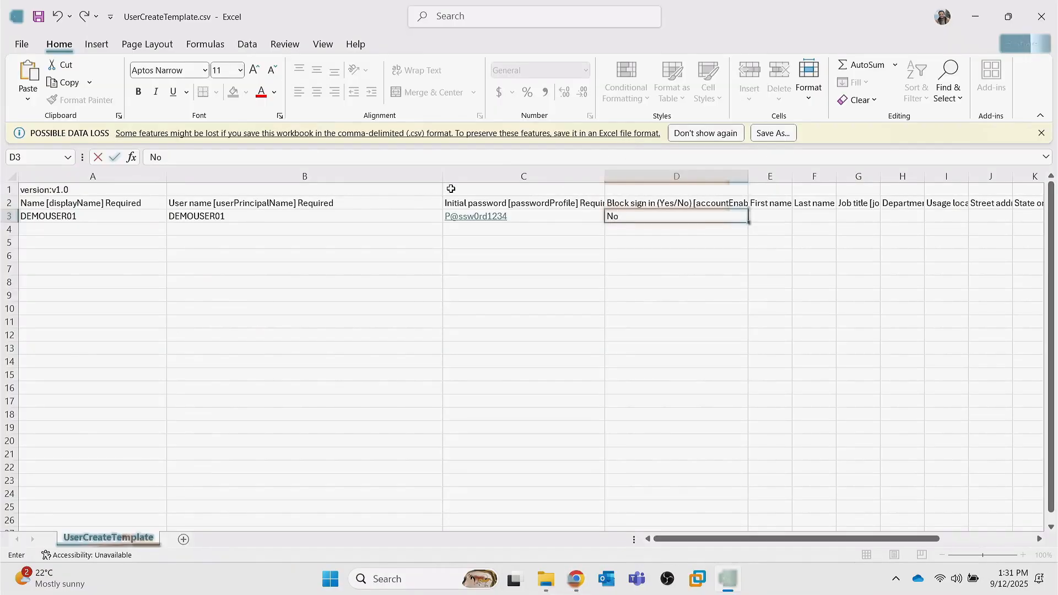
- Append @ and the primary domain to DEMOUSER01 in cell B3
left_click(309, 217)
double_click(288, 215)
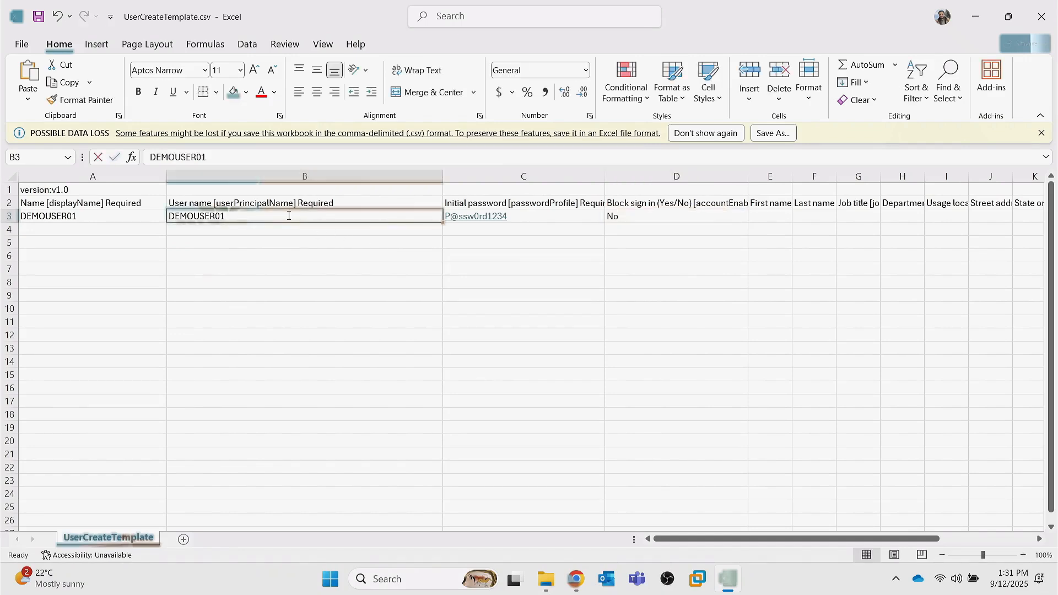
type("@")
key("ctrl+v")
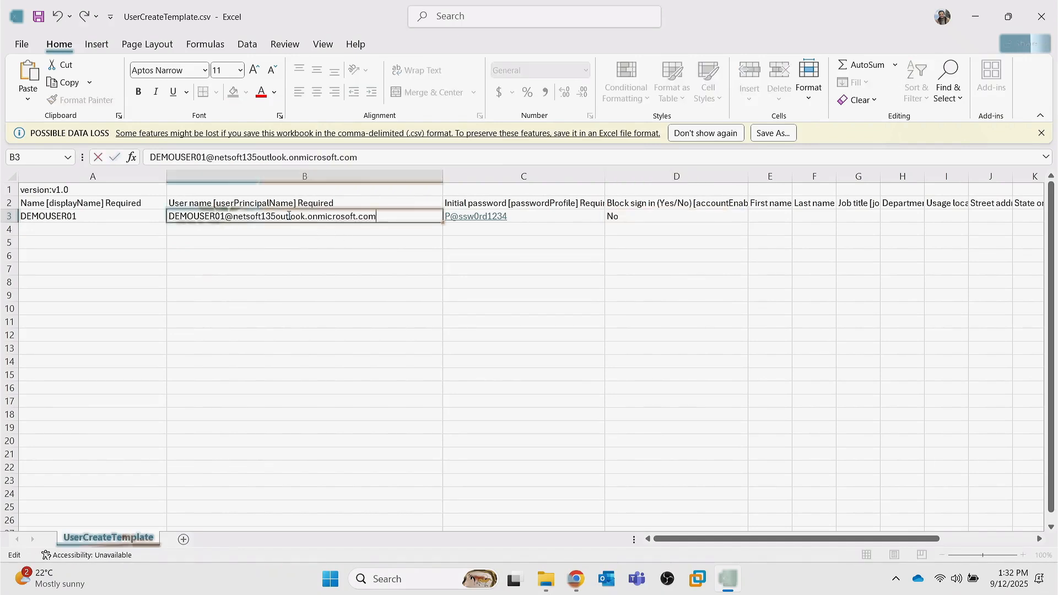
left_click(297, 232)
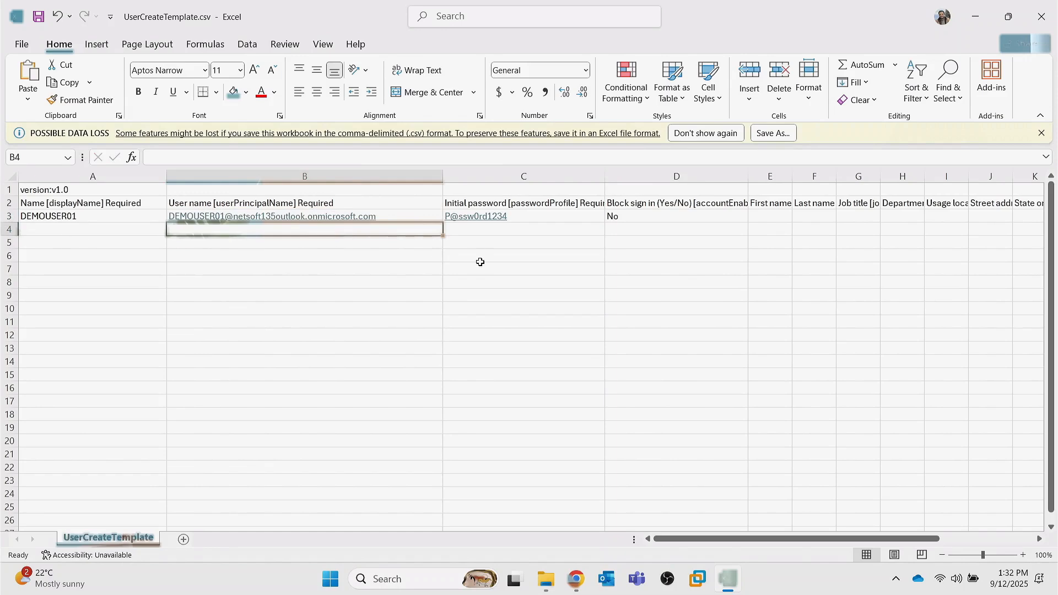
- Save the sheet as DEMO.csv in CSV (Comma delimited) format
left_click(24, 44)
left_click(55, 255)
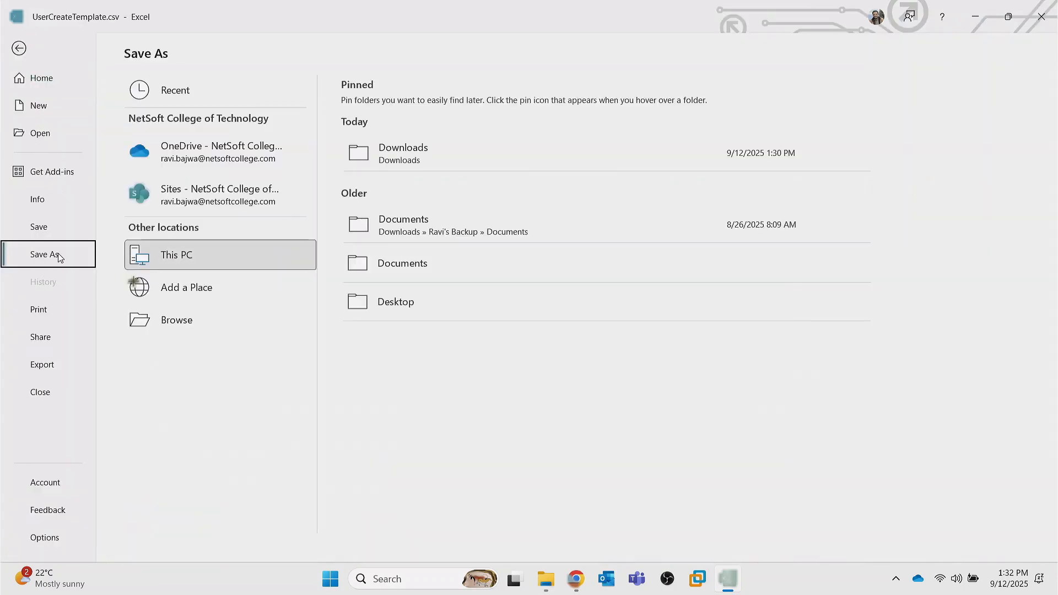
left_click(259, 320)
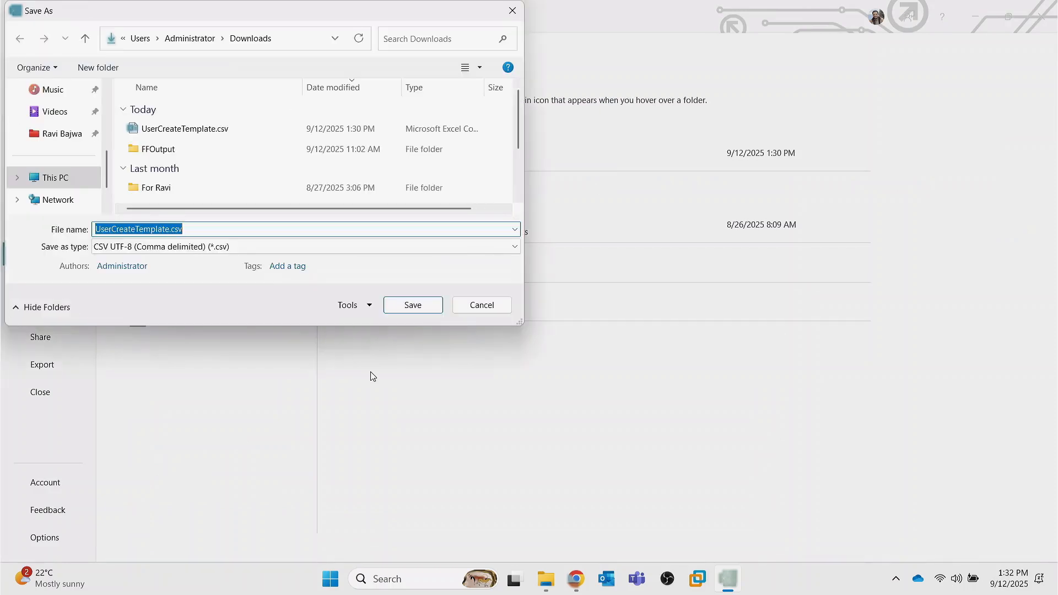
left_click(250, 245)
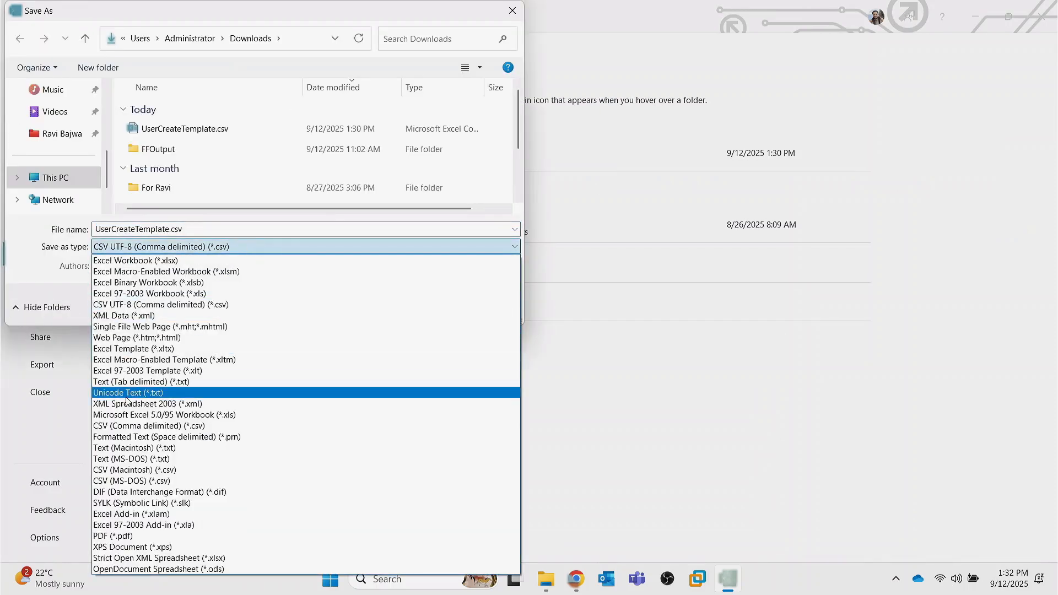
left_click(126, 426)
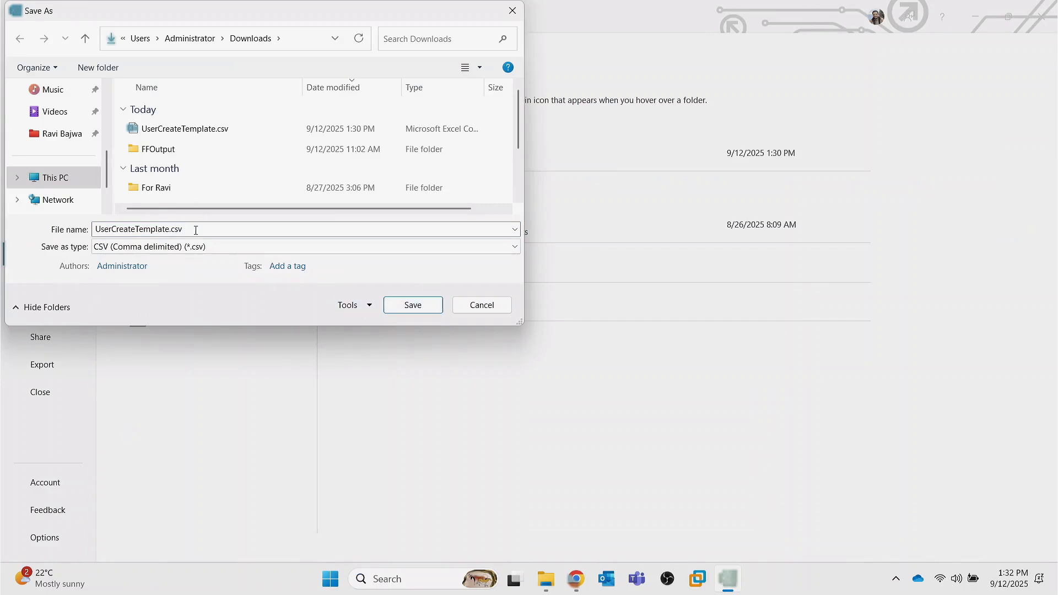
left_click_drag(195, 231, 85, 231)
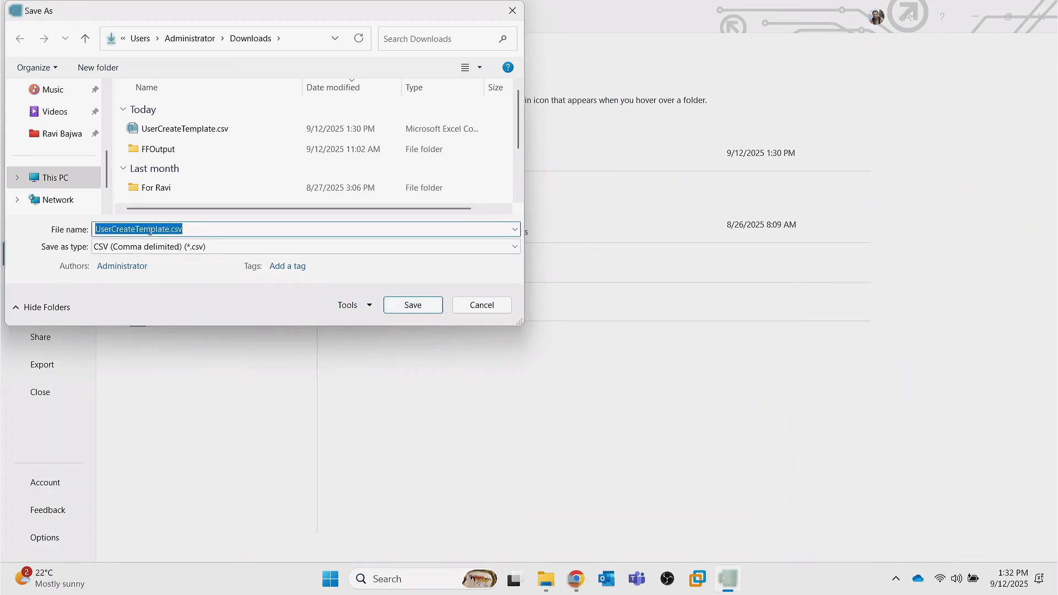
key("Home")
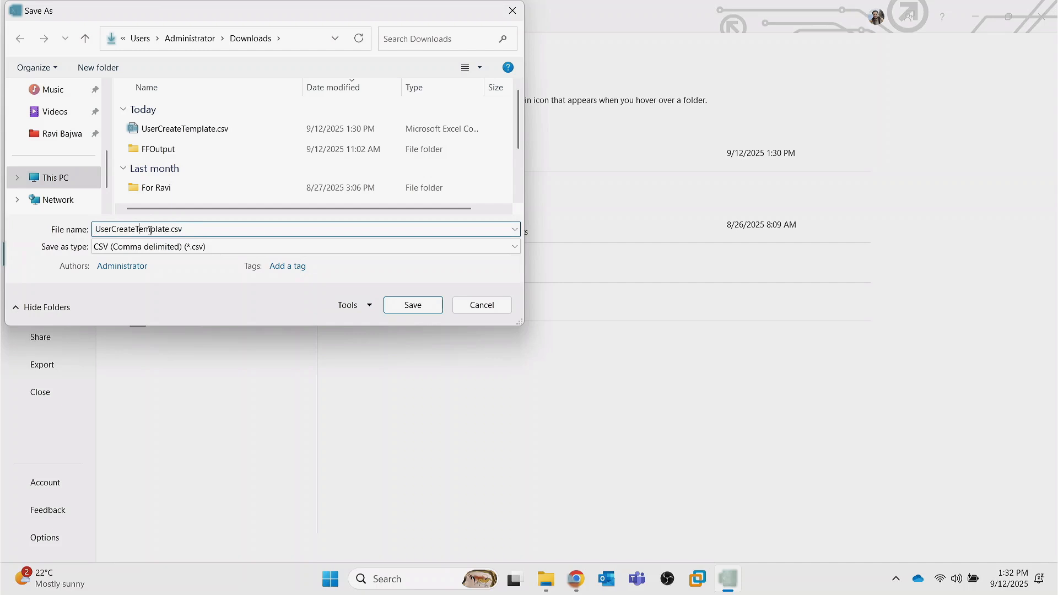
key("Delete")
key("Delete")
key("Delete")
key("Delete")
key("Delete")
key("Delete")
key("Delete")
key("Delete")
key("Delete")
key("Delete")
key("Delete")
key("Delete")
key("Delete")
key("Delete")
key("Delete")
key("Delete")
key("Delete")
key("Delete")
key("Delete")
type("DEMO")
left_click(430, 312)
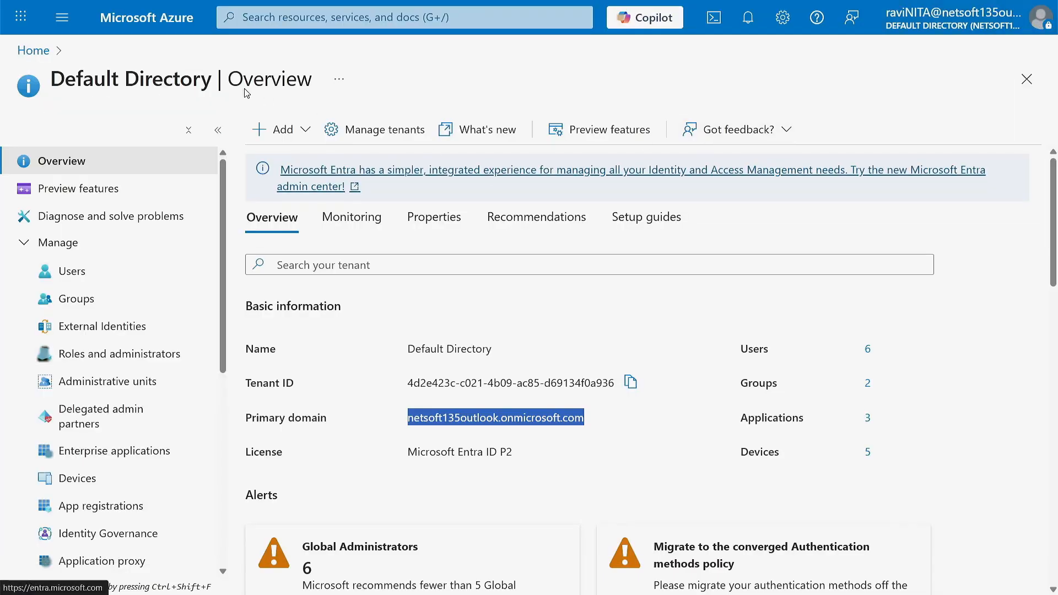
- Upload DEMO.csv from Downloads in Bulk create users and submit it
left_click(83, 271)
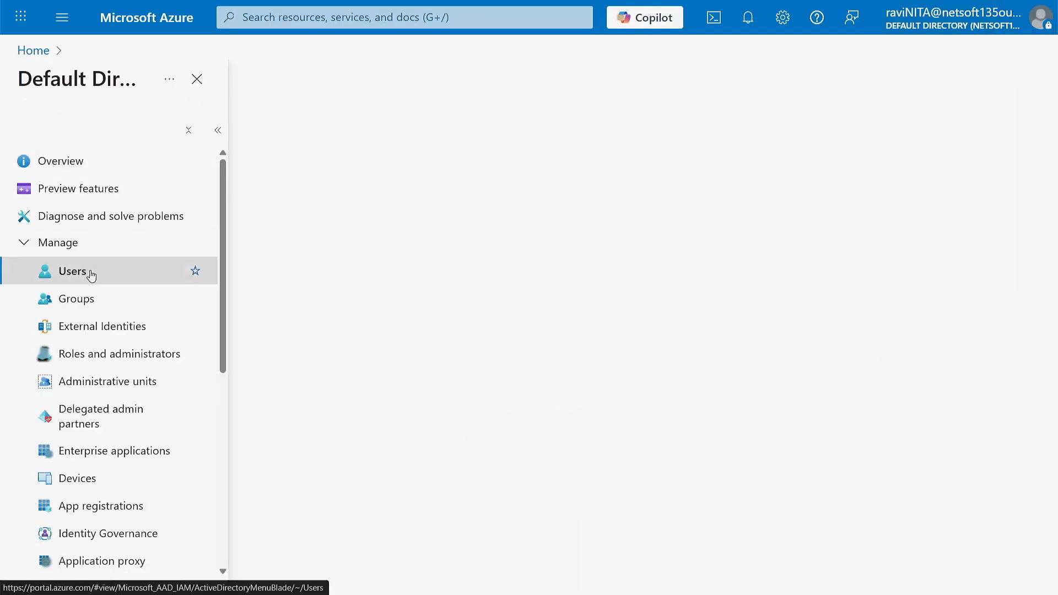
left_click(757, 130)
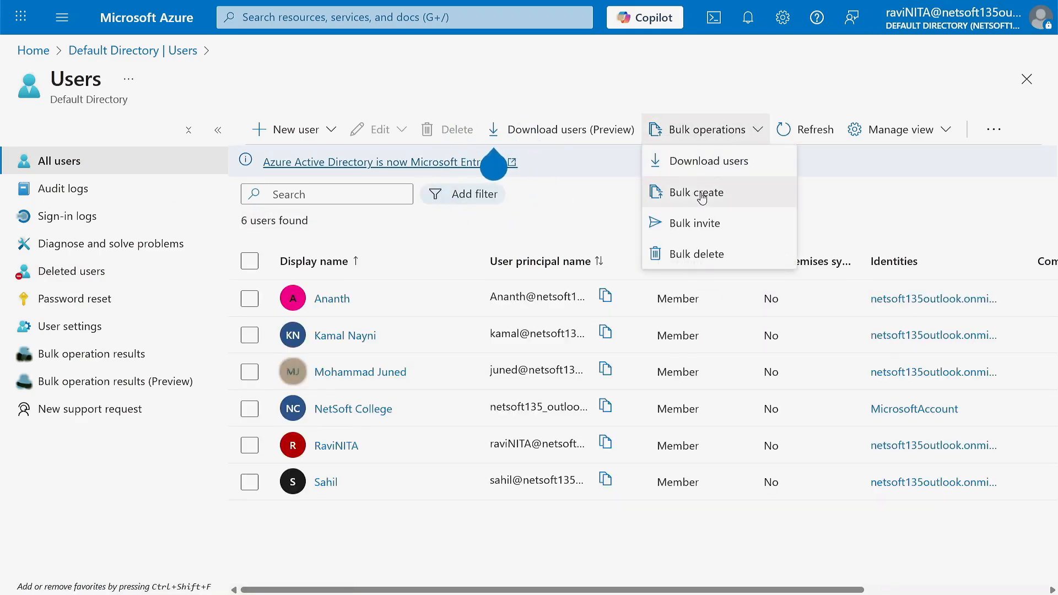
left_click(702, 196)
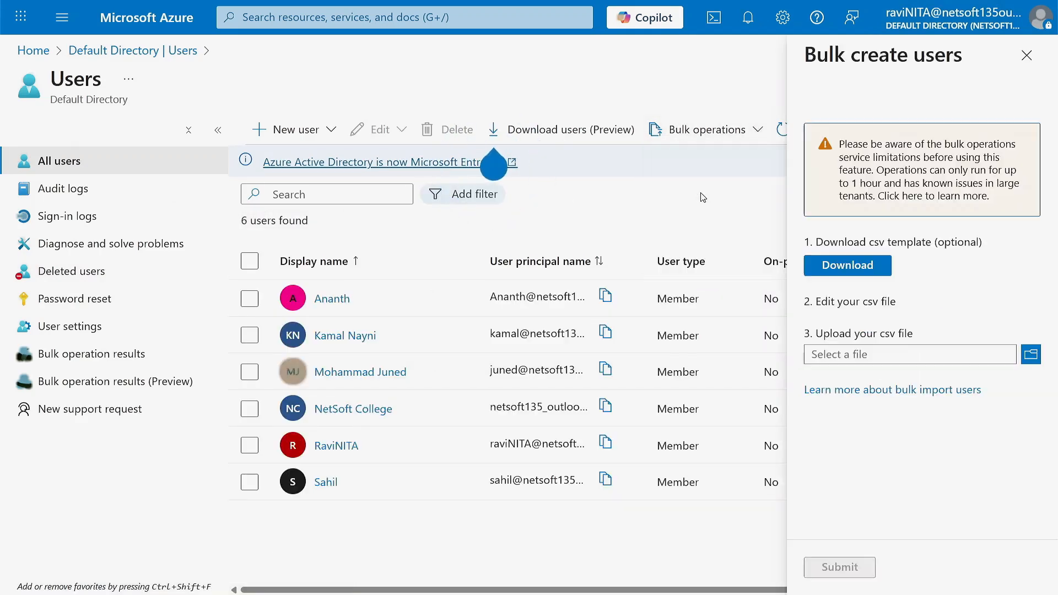
left_click(1031, 355)
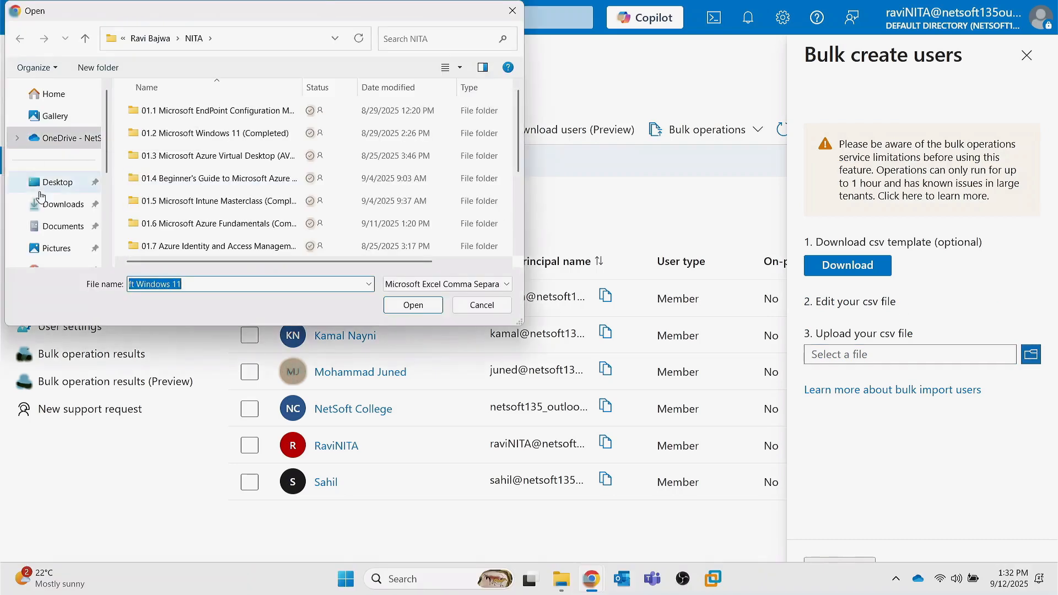
left_click(57, 210)
left_click(163, 125)
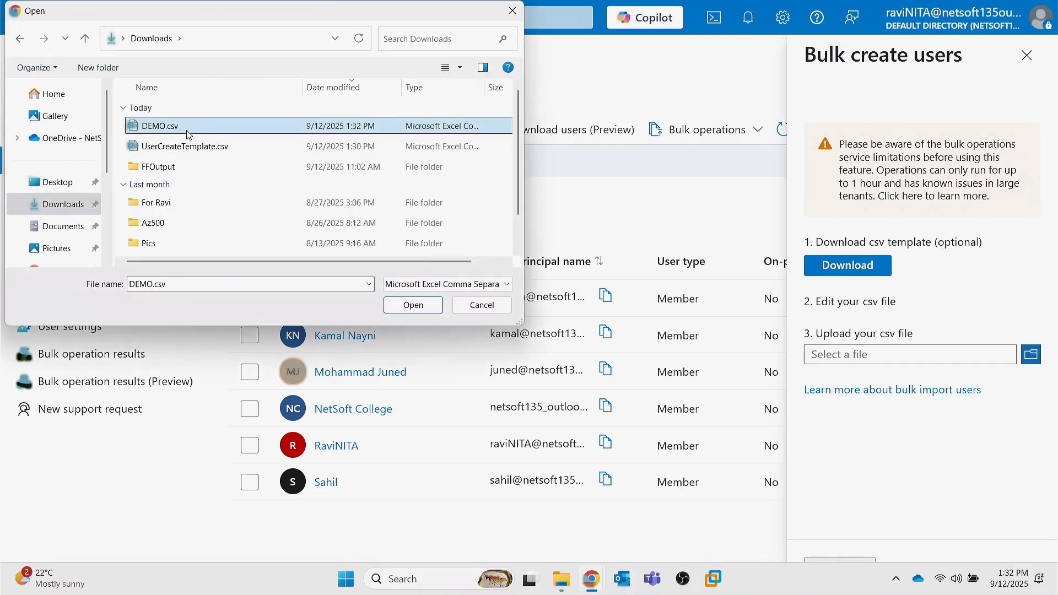
left_click(420, 307)
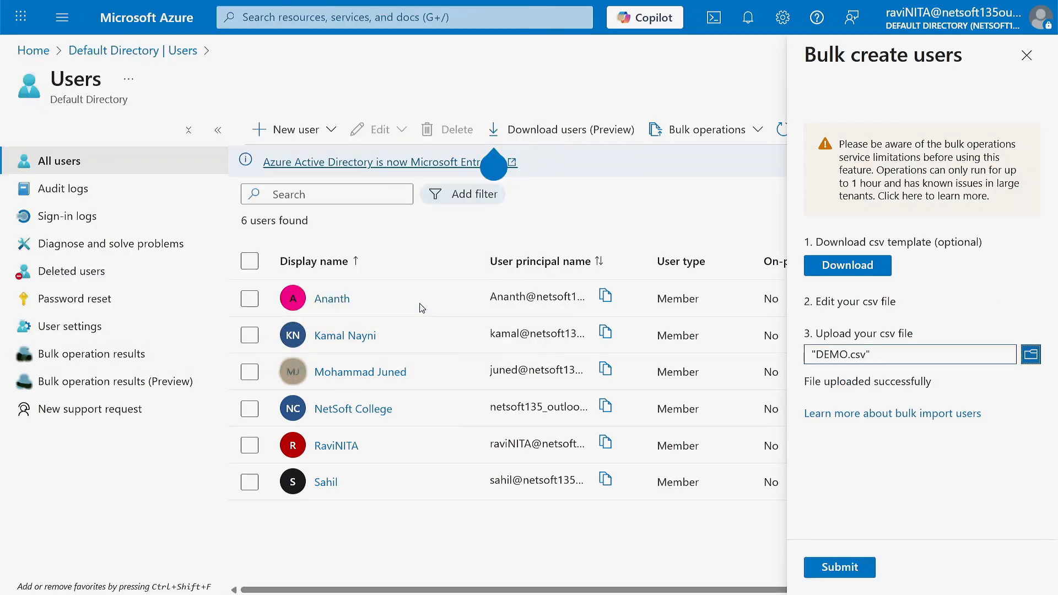
left_click(842, 570)
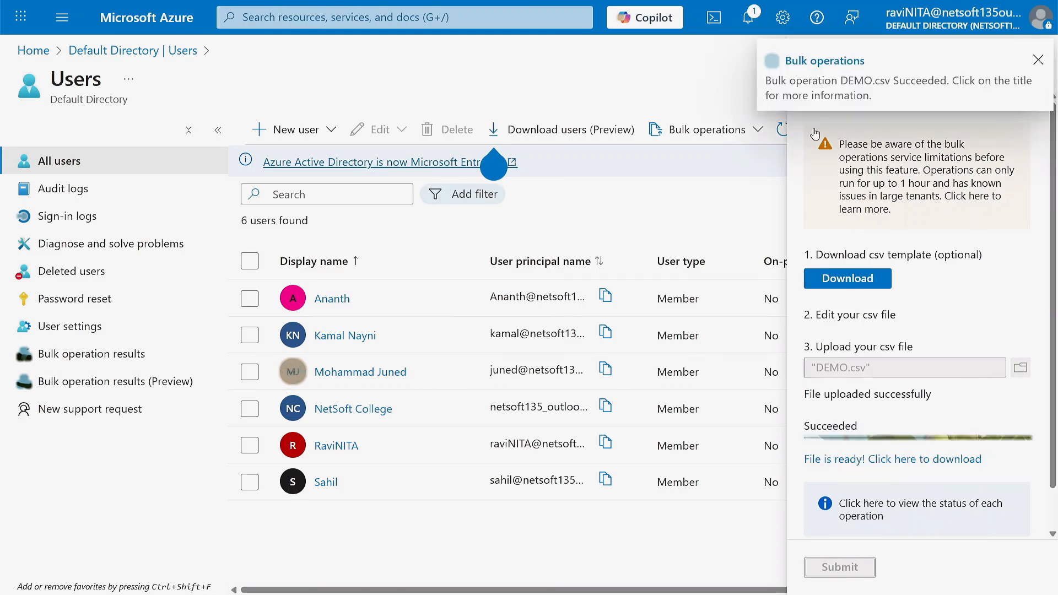
- Close the bulk create panel and refresh the Users list to show DEMOUSER01
left_click(1039, 60)
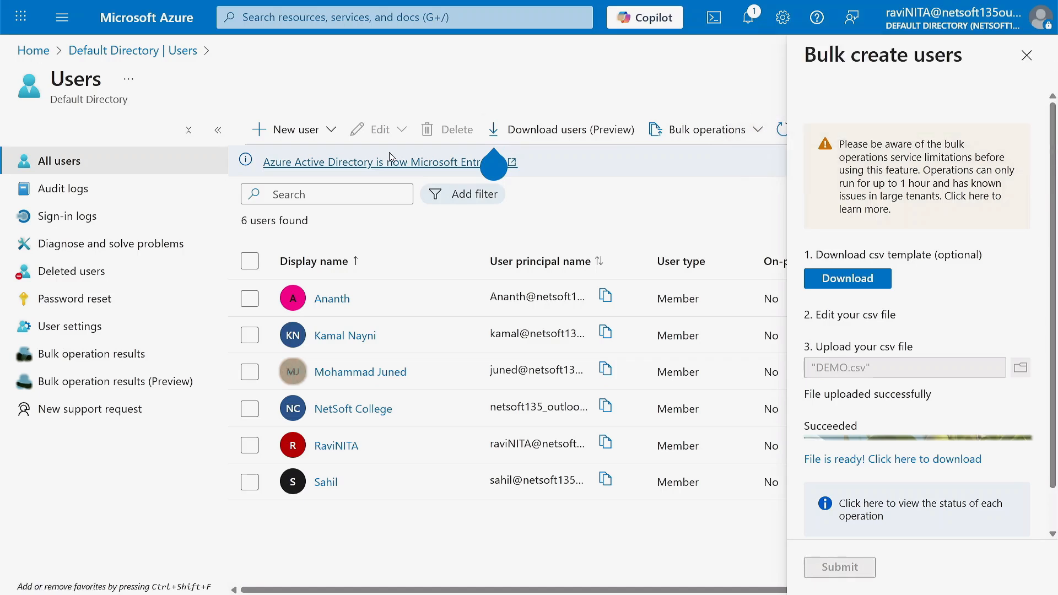
left_click(1032, 54)
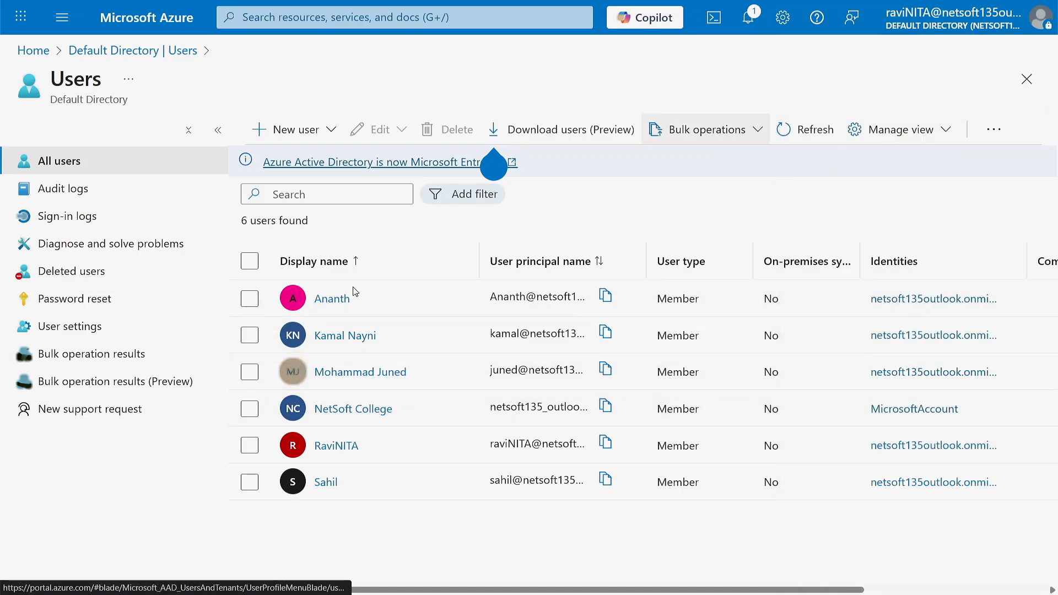
left_click(810, 130)
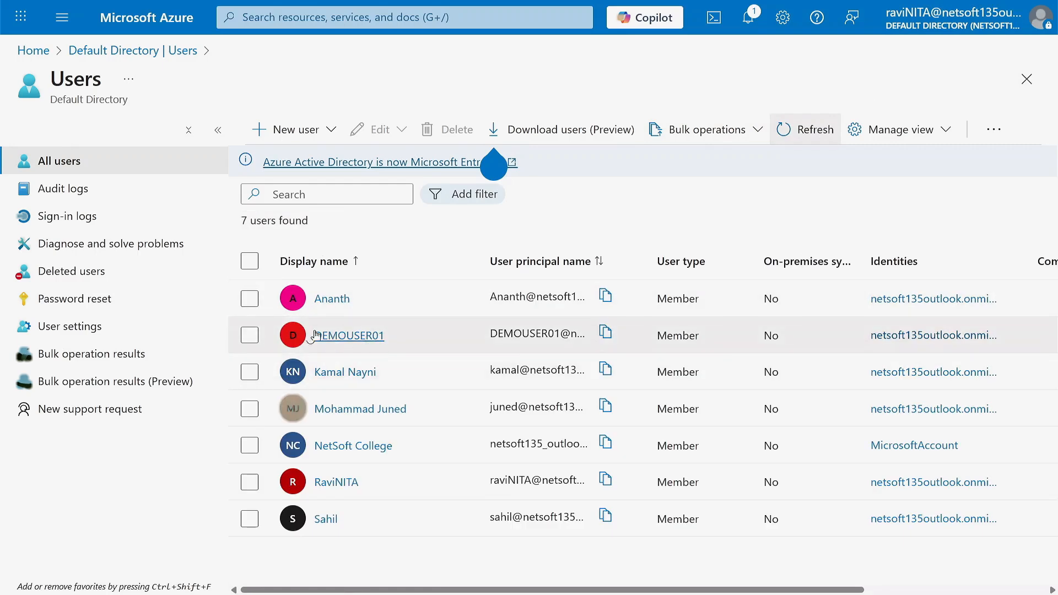
- Delete the DEMOUSER01 account, leaving 6 users
left_click(249, 337)
left_click(249, 338)
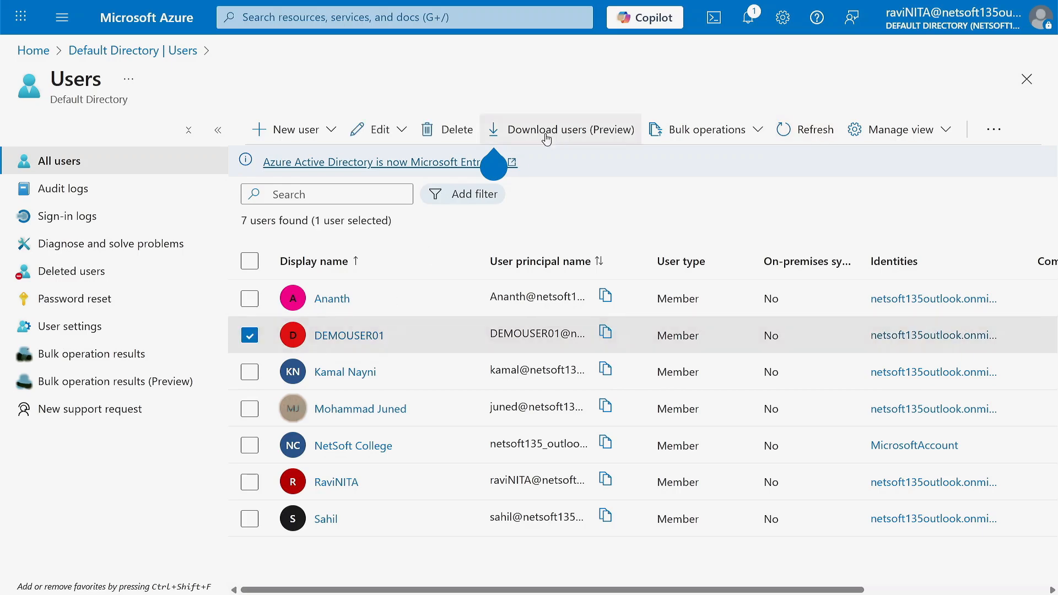
left_click(453, 135)
left_click(277, 199)
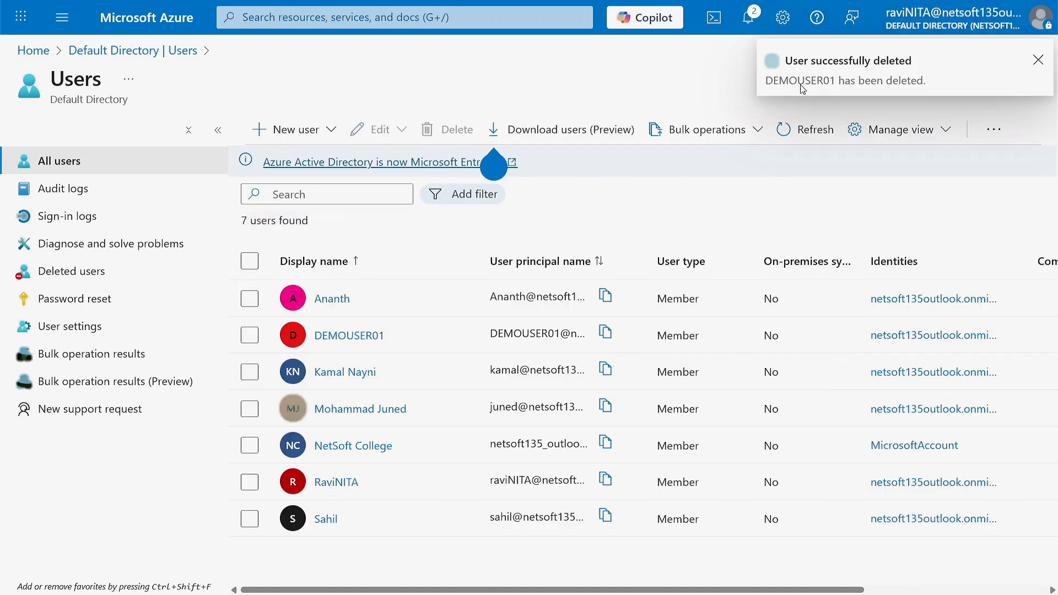
left_click(806, 142)
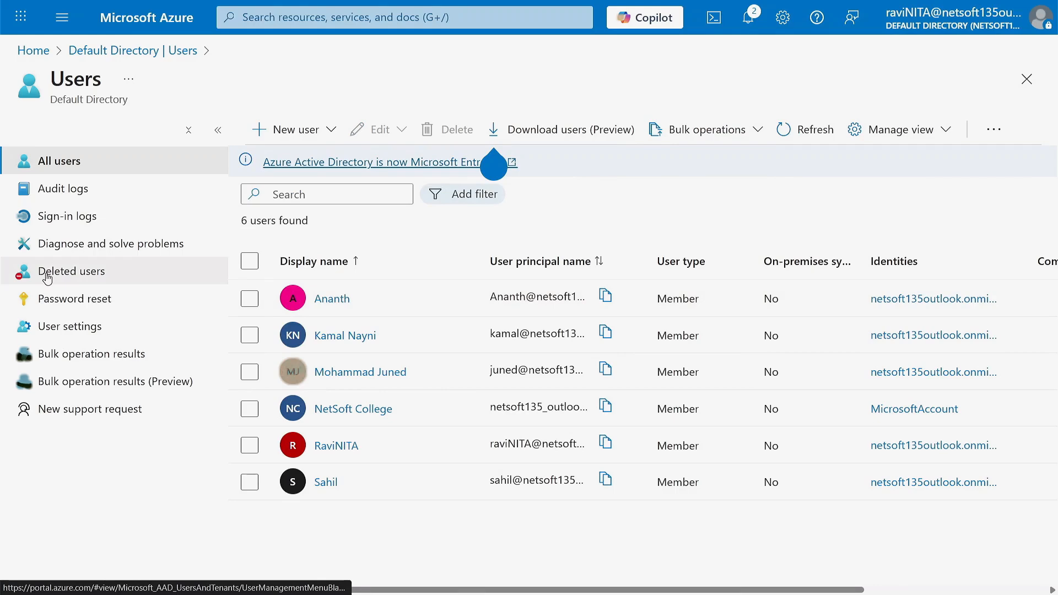
- Confirm DEMOUSER01 is in Deleted users, then open New group under Microsoft Entra ID Groups
left_click(80, 275)
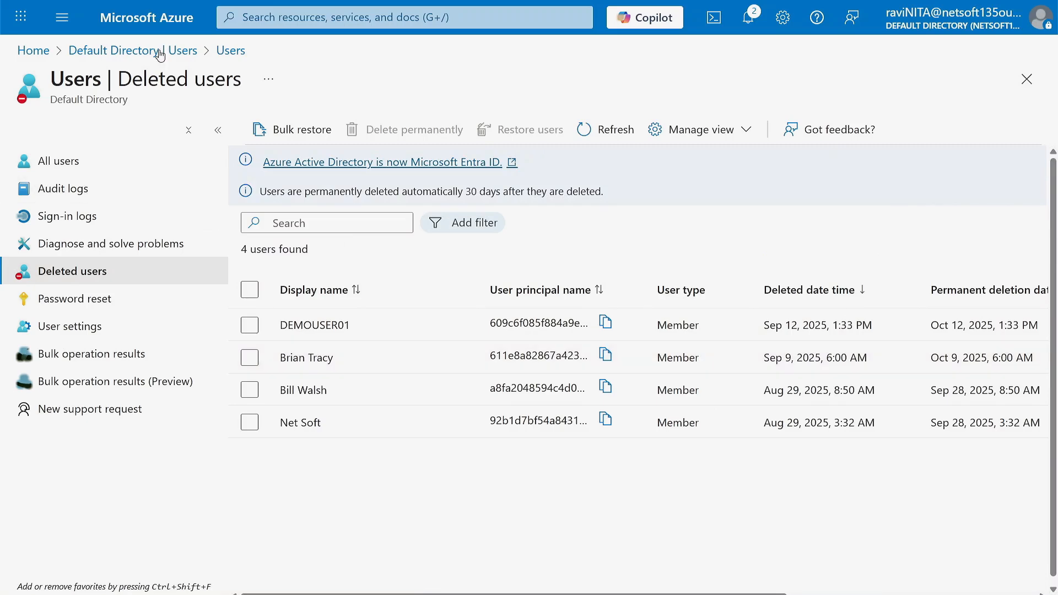
left_click(156, 27)
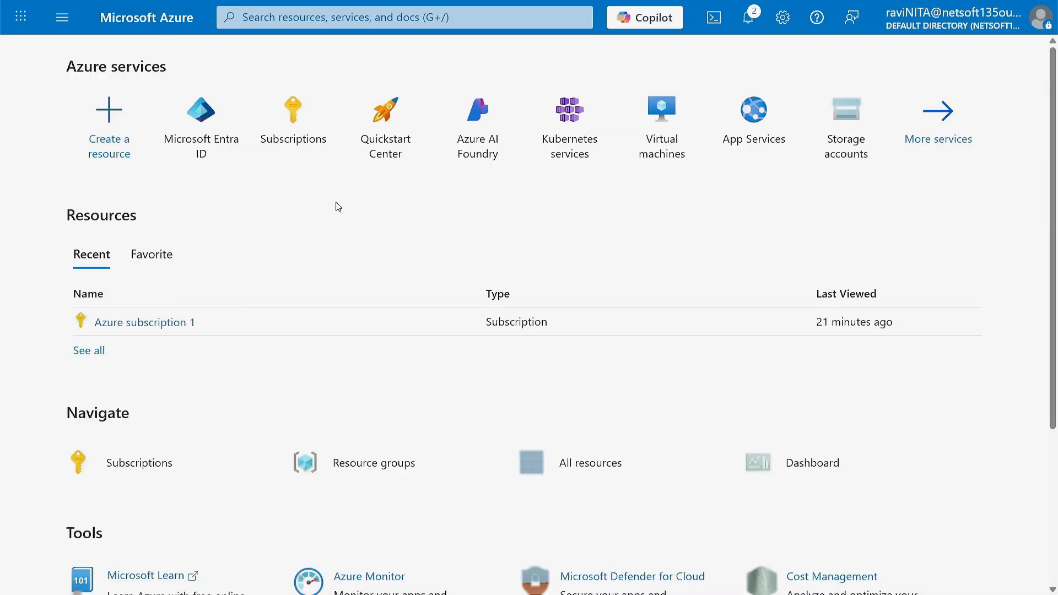
left_click(192, 117)
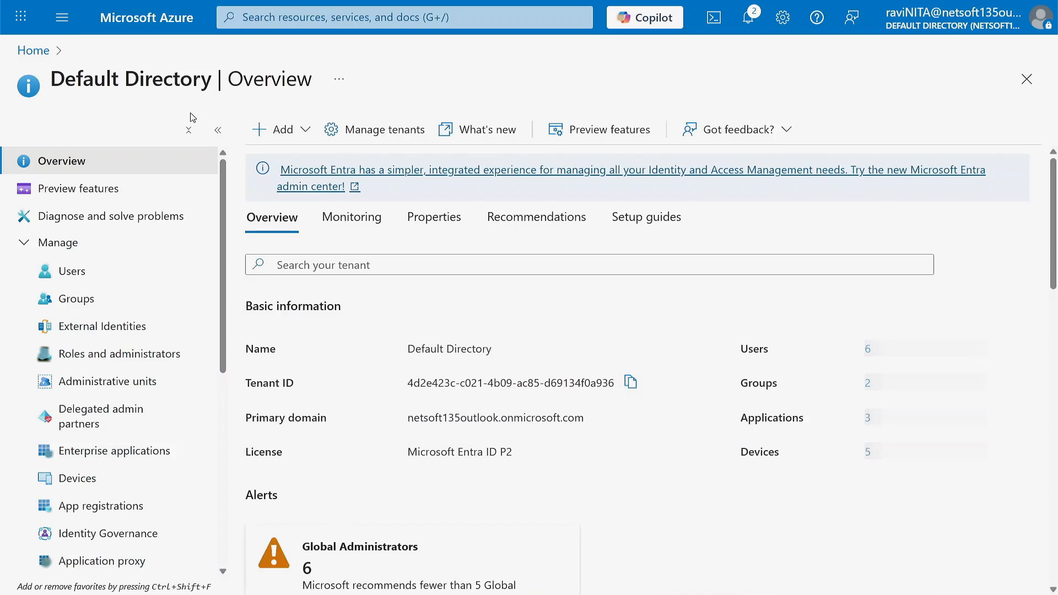
left_click(77, 299)
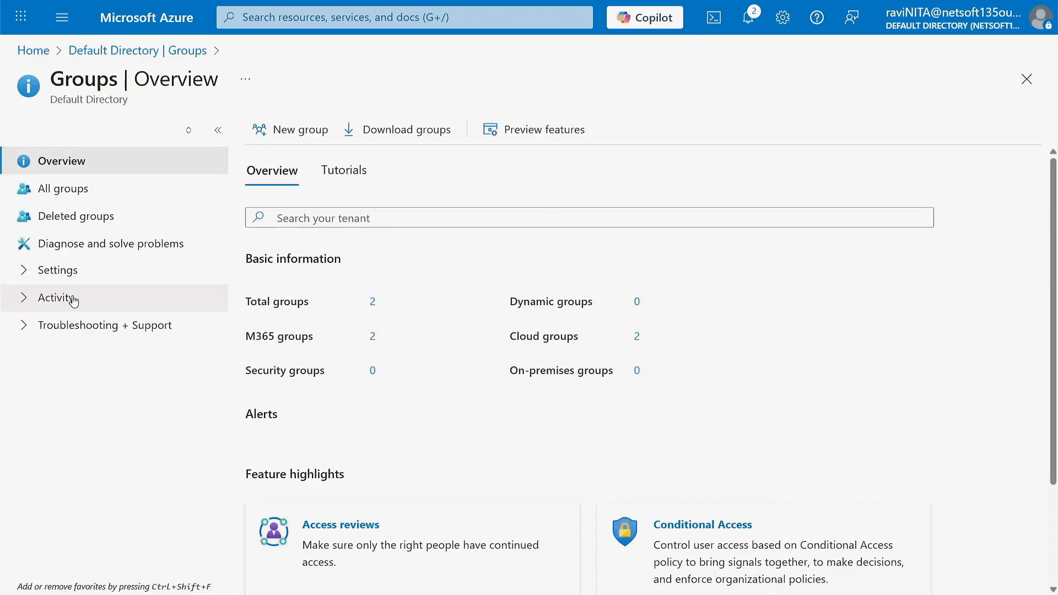
left_click(292, 134)
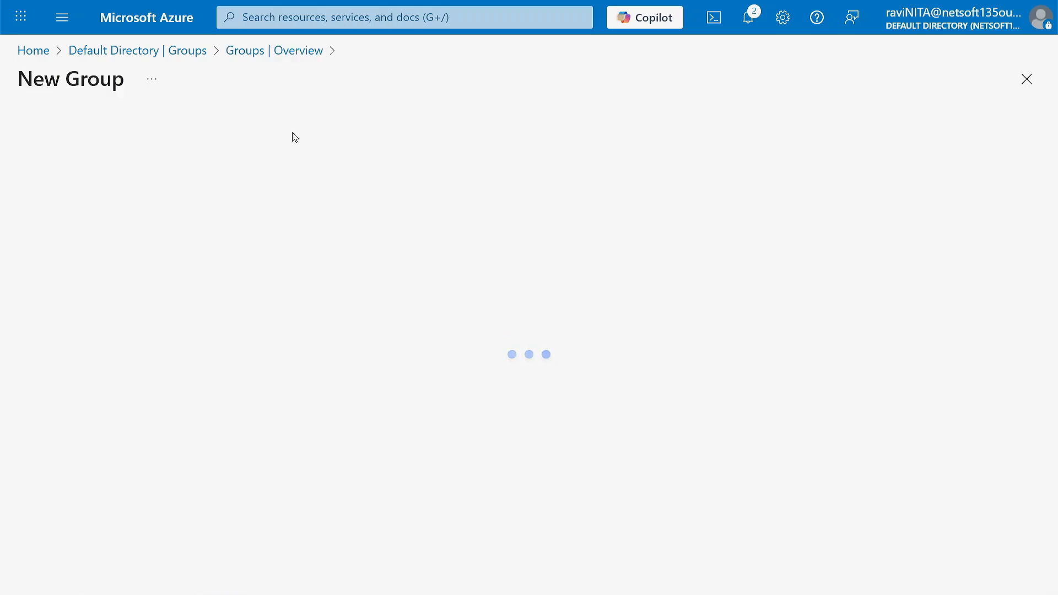
- Keep group type Security and name the group DEMO
left_click(109, 203)
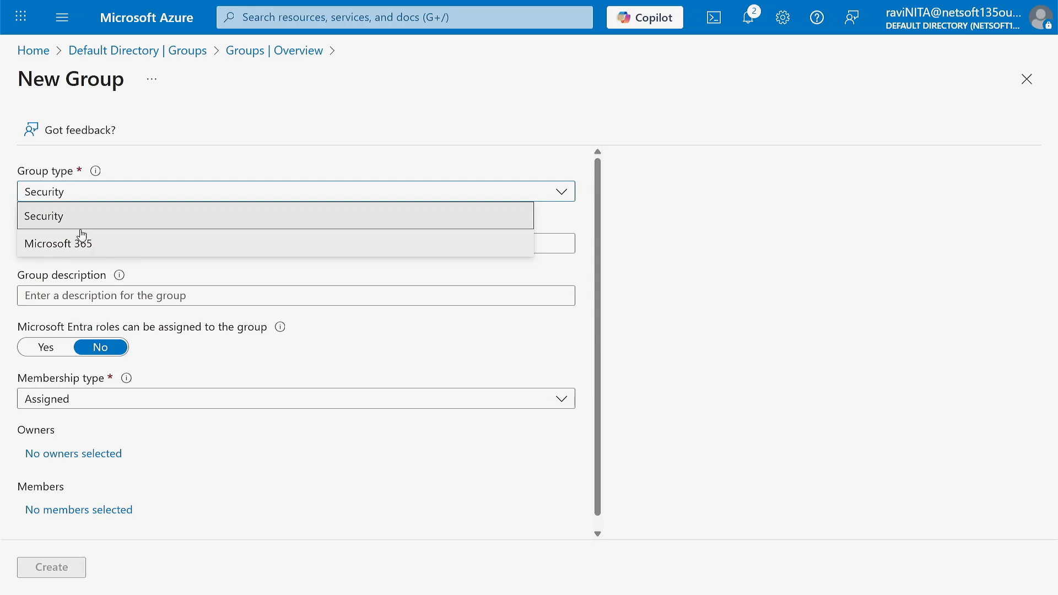
left_click(60, 193)
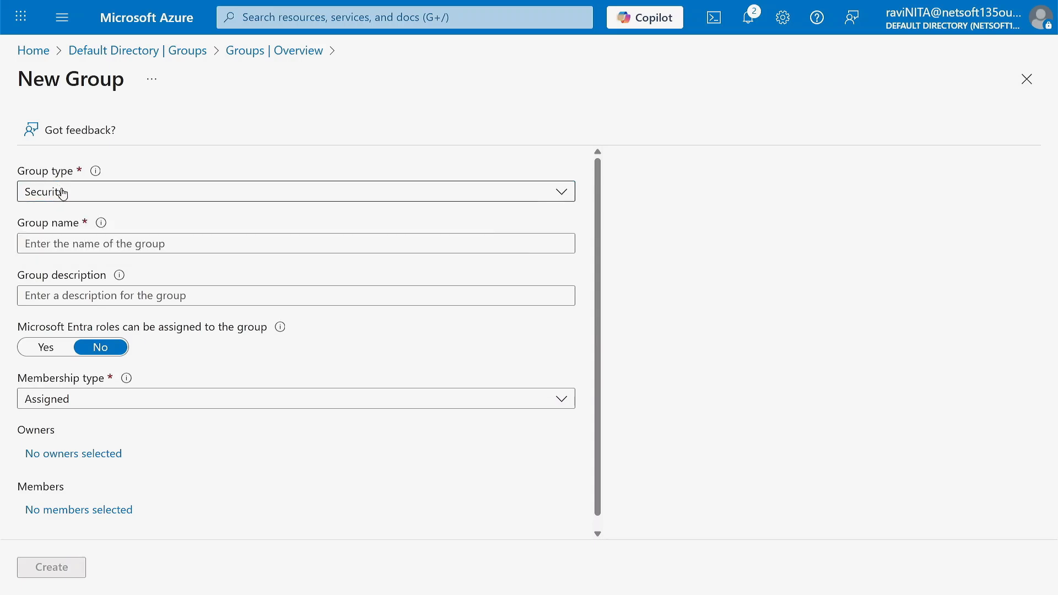
left_click(107, 246)
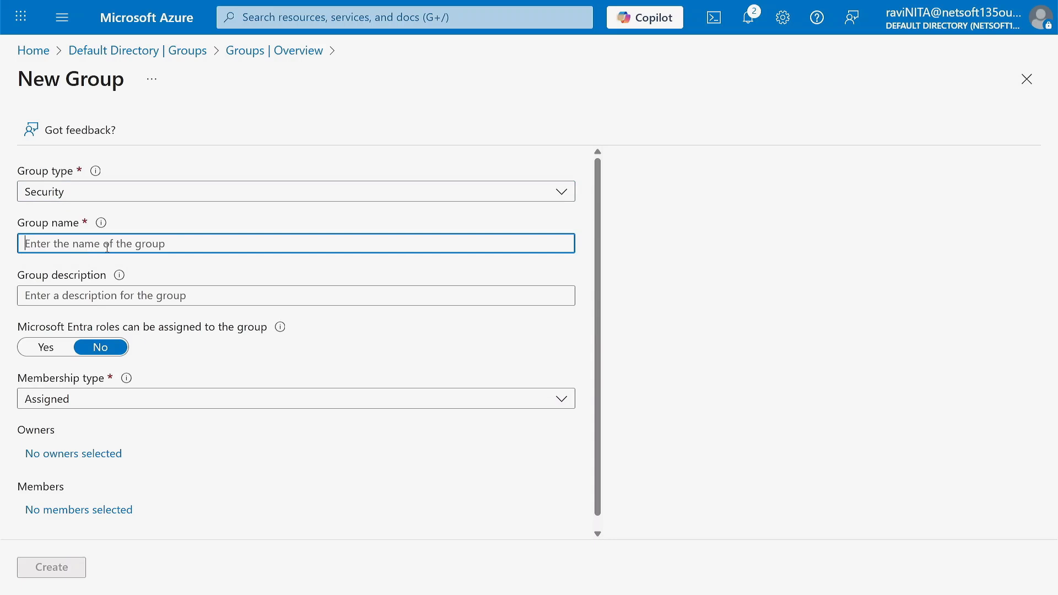
type("DEMO")
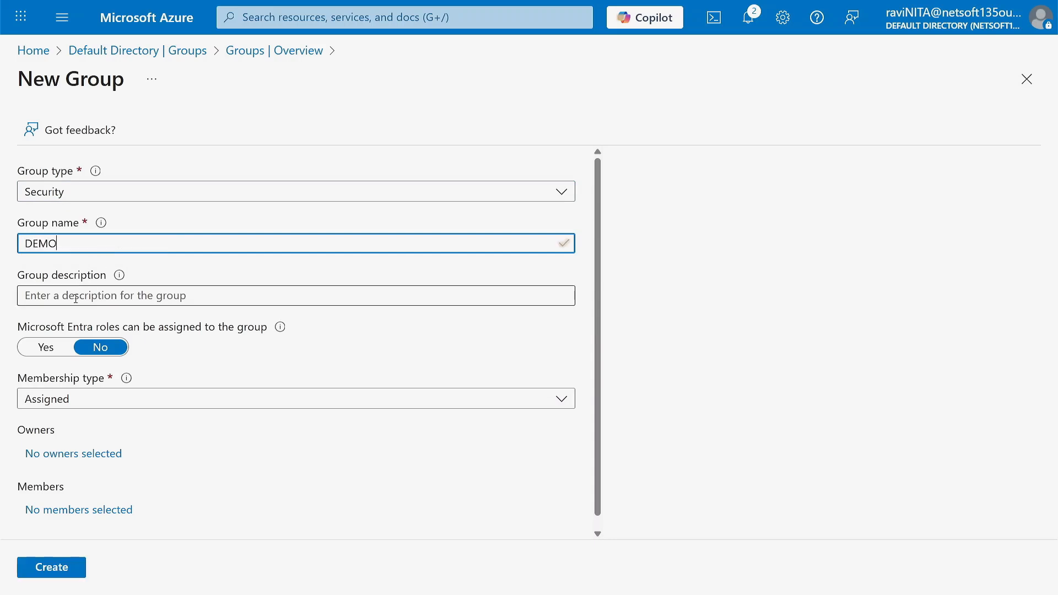
left_click(79, 296)
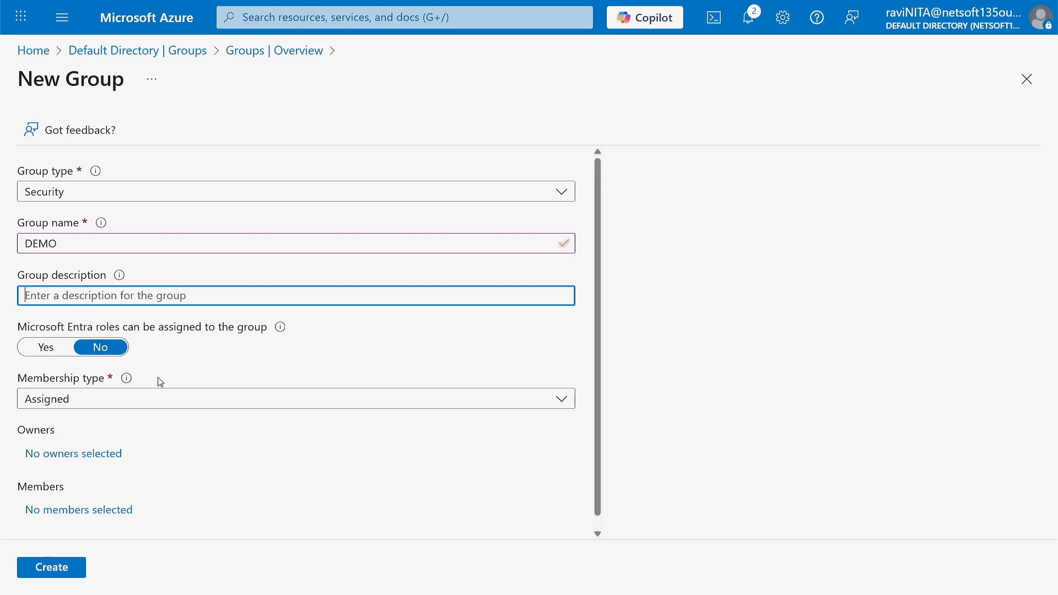
scroll(158, 380, "down", 1)
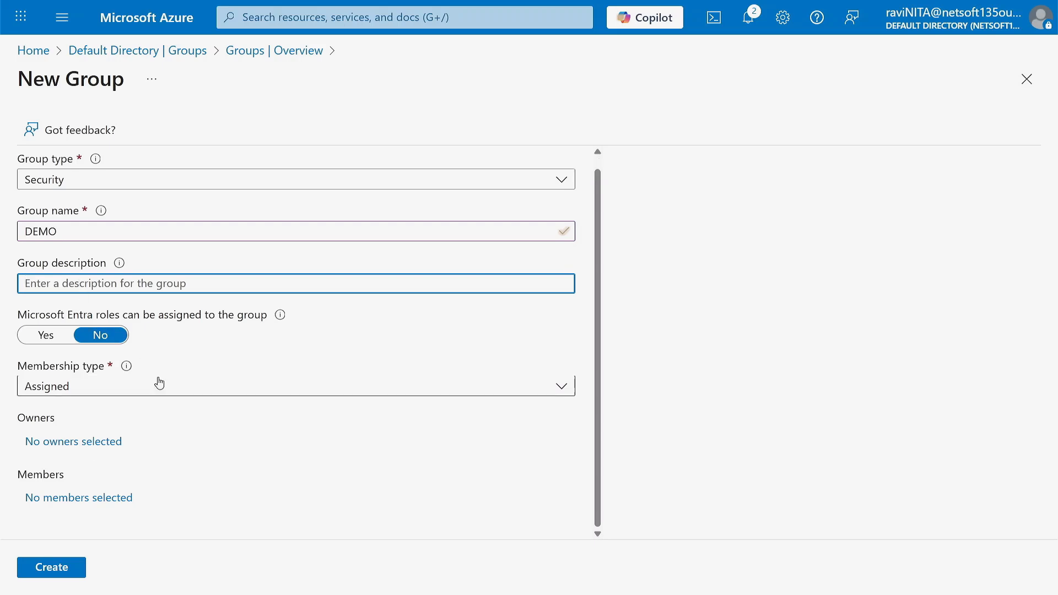
- Leave Entra role assignment off and change DEMO's membership type from Dynamic User to Assigned
left_click(59, 338)
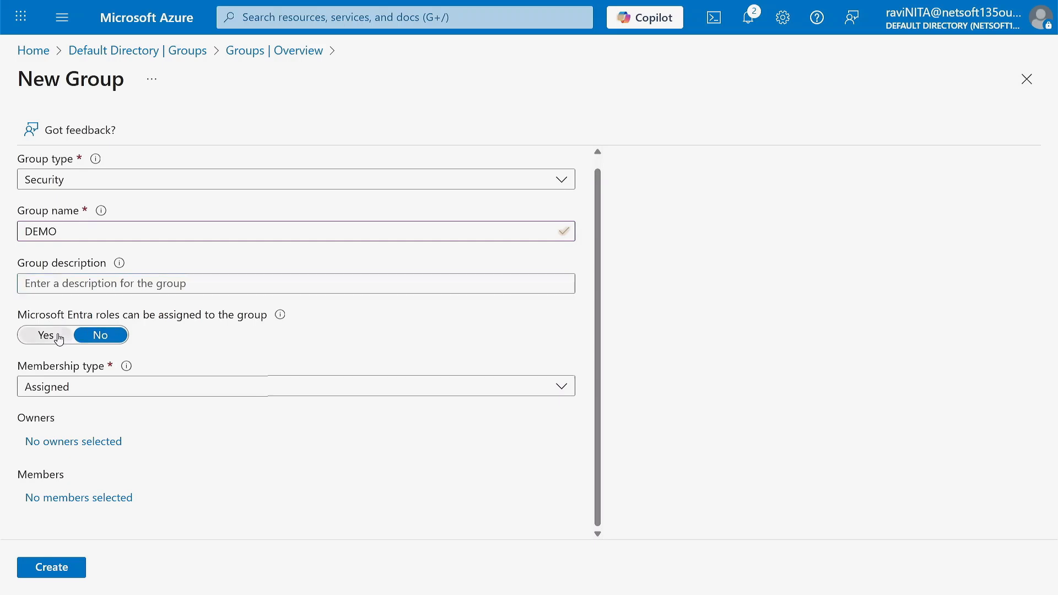
left_click(99, 338)
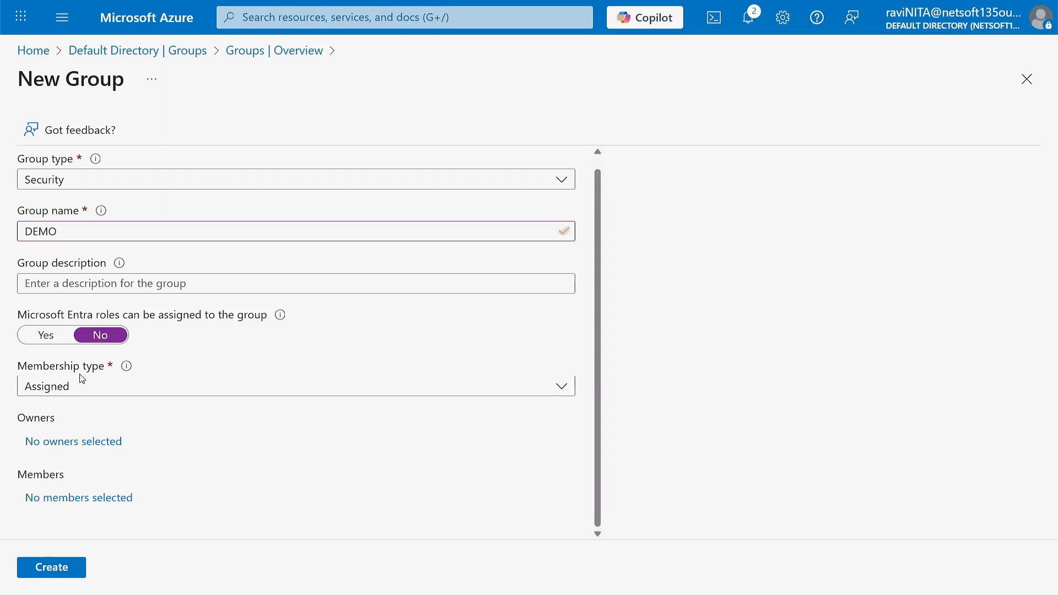
left_click(147, 390)
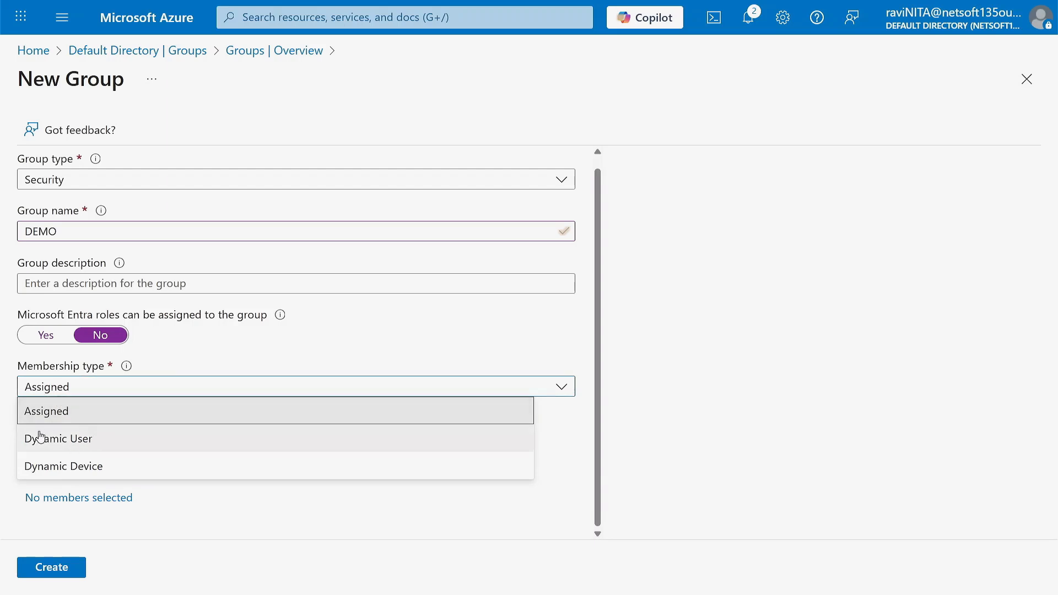
left_click(100, 443)
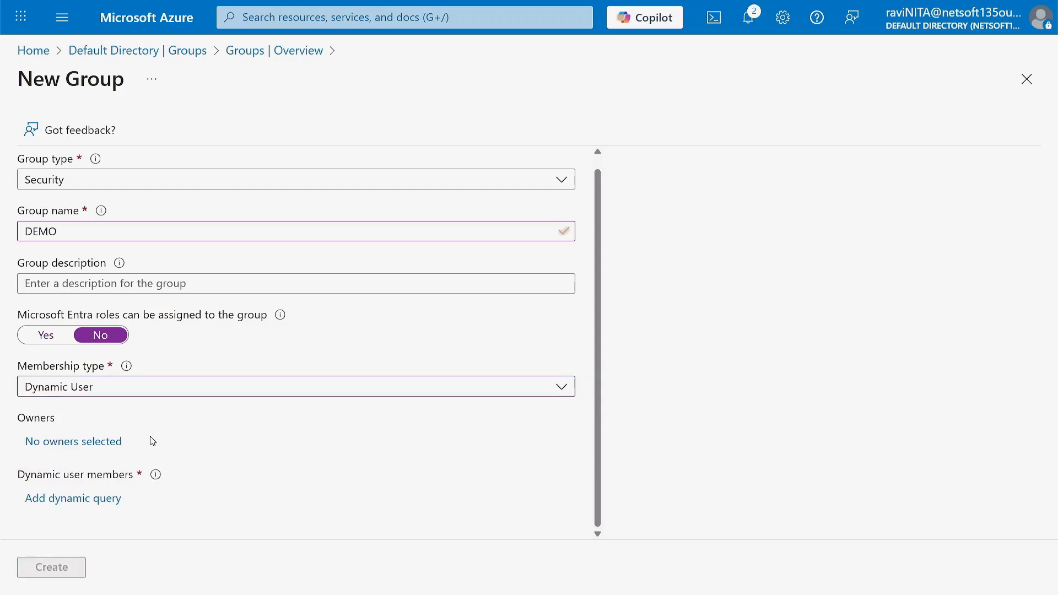
scroll(152, 441, "up", 1)
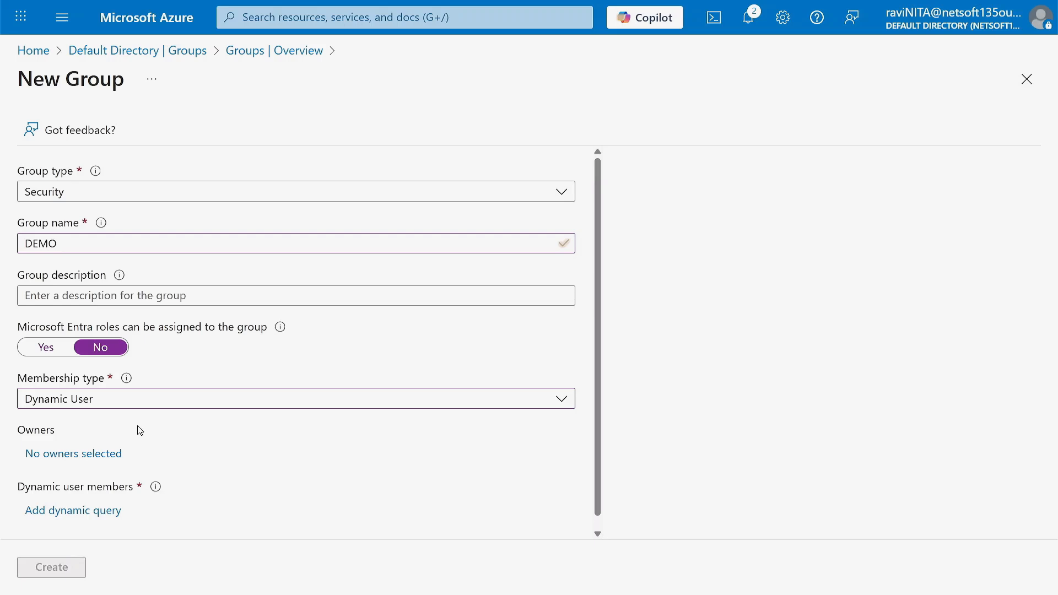
left_click(136, 414)
left_click(92, 433)
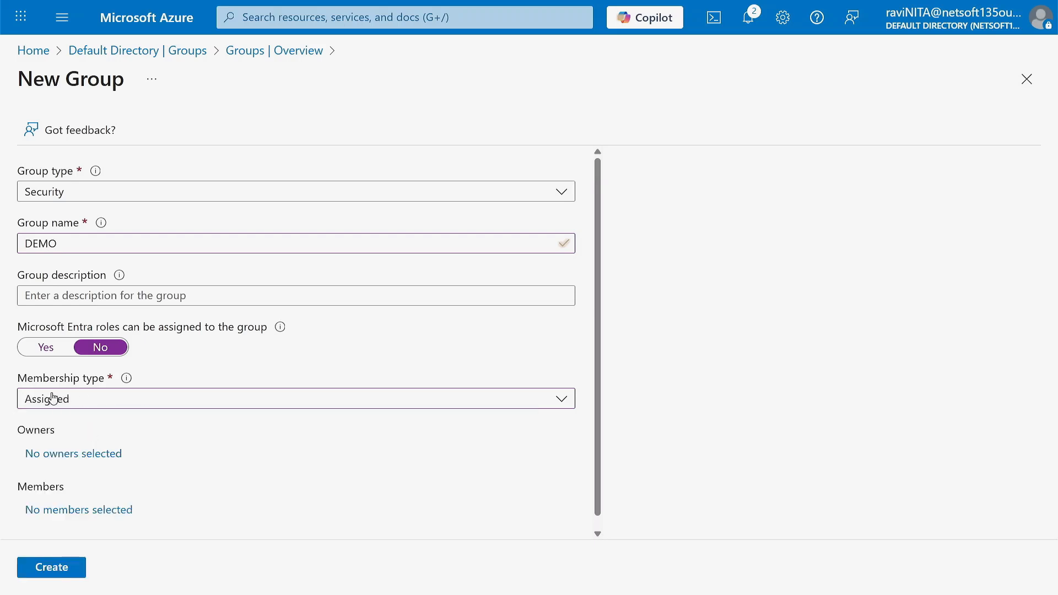
scroll(83, 437, "down", 1)
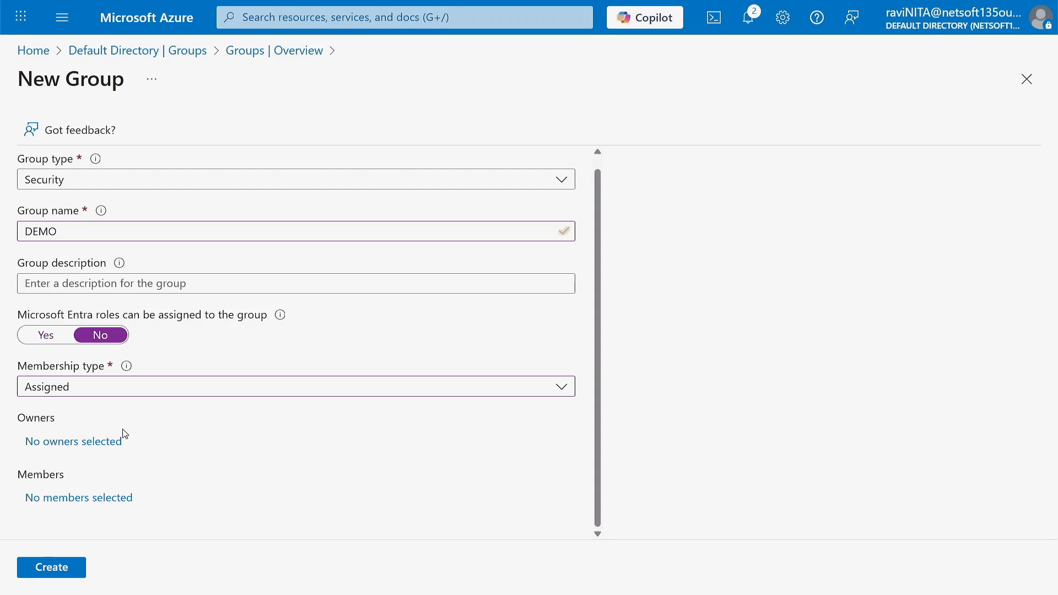
- Search for the user, add them as DEMO's only member, and create the group
left_click(52, 497)
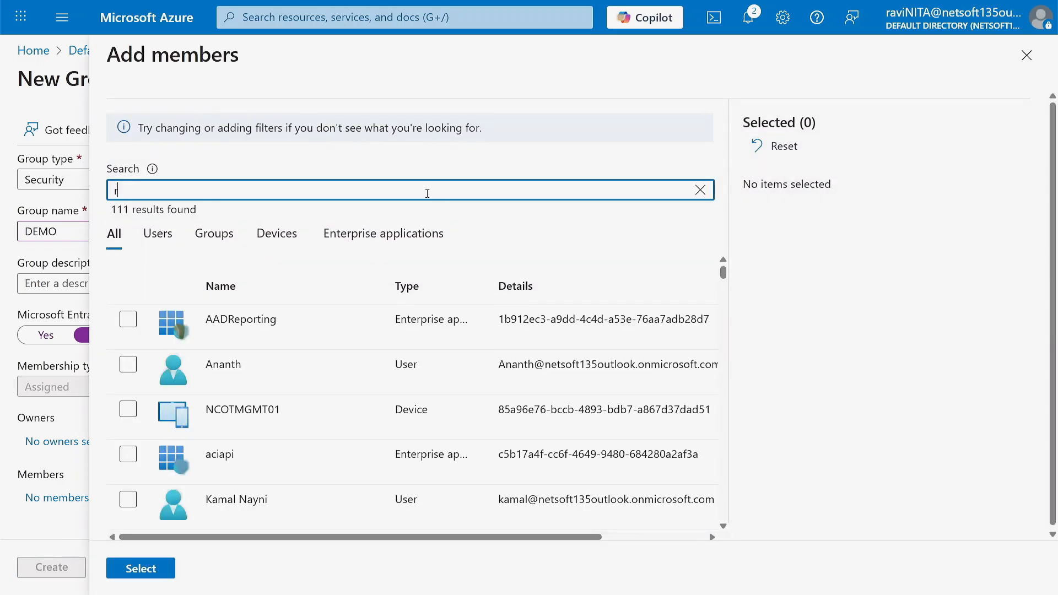
type("ravi")
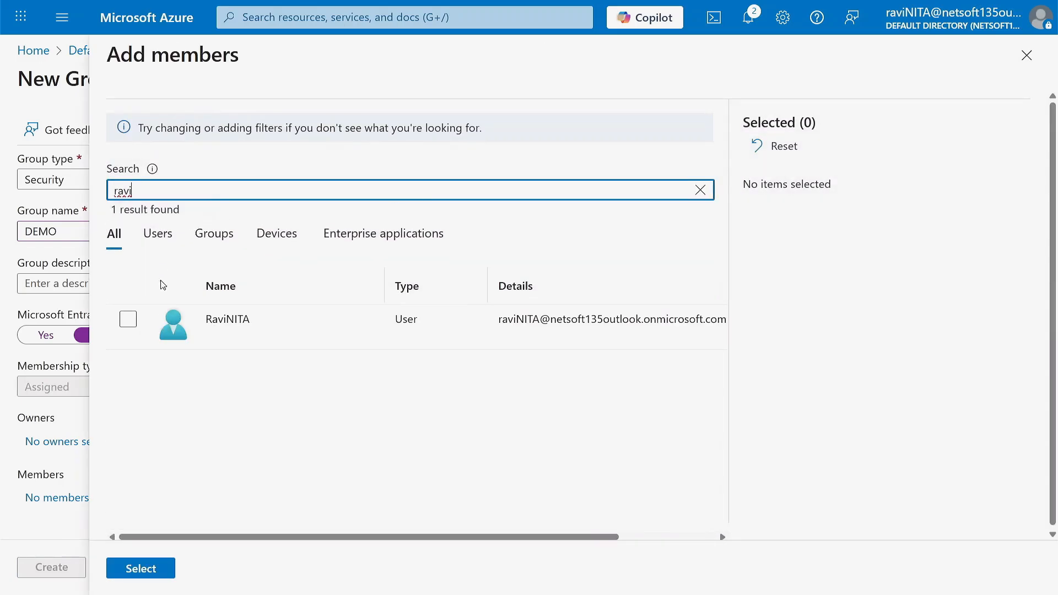
left_click(128, 319)
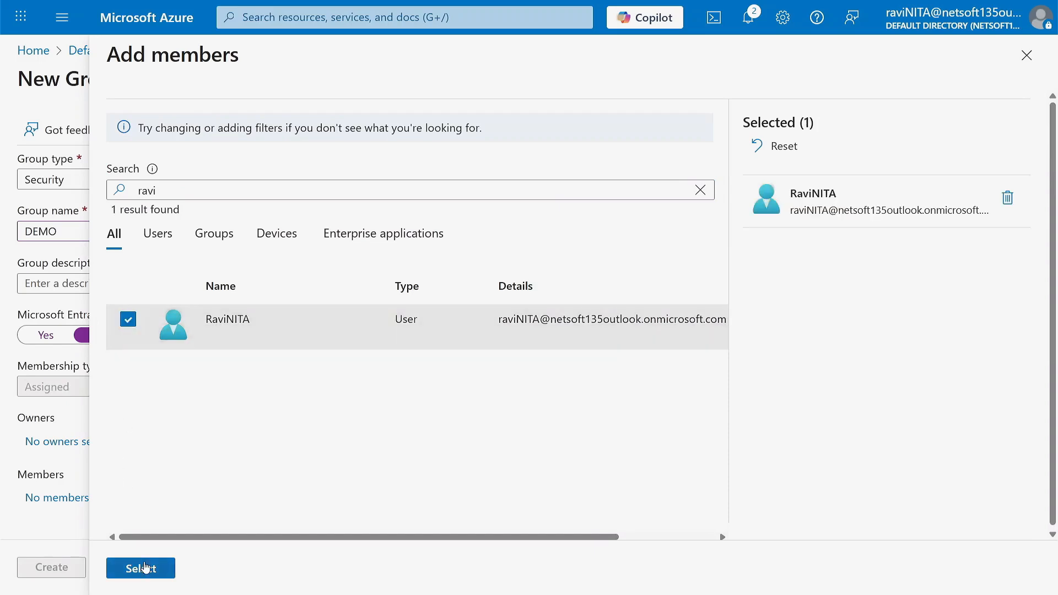
left_click(144, 571)
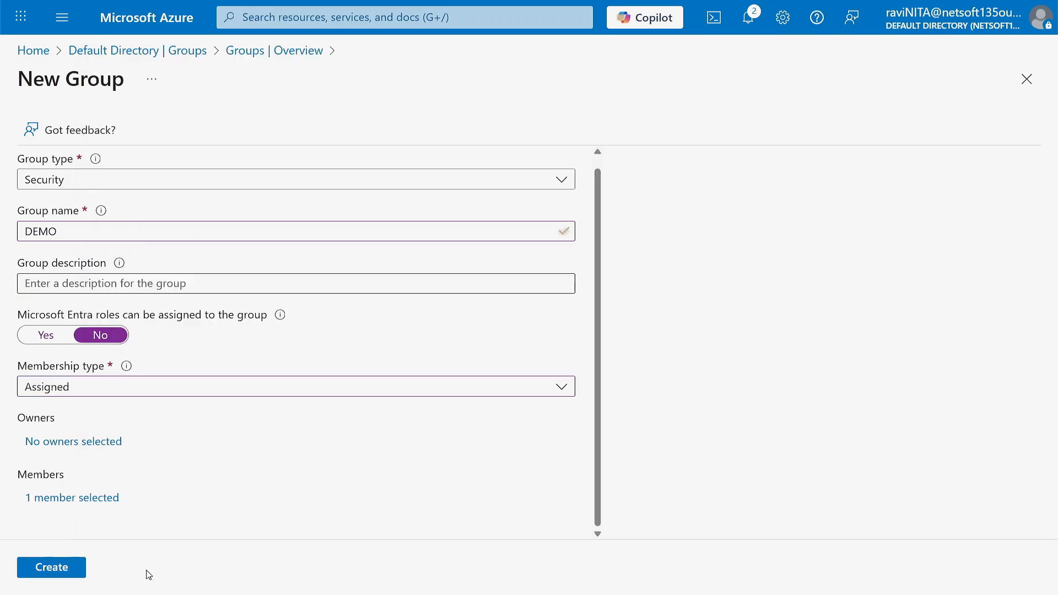
left_click(62, 573)
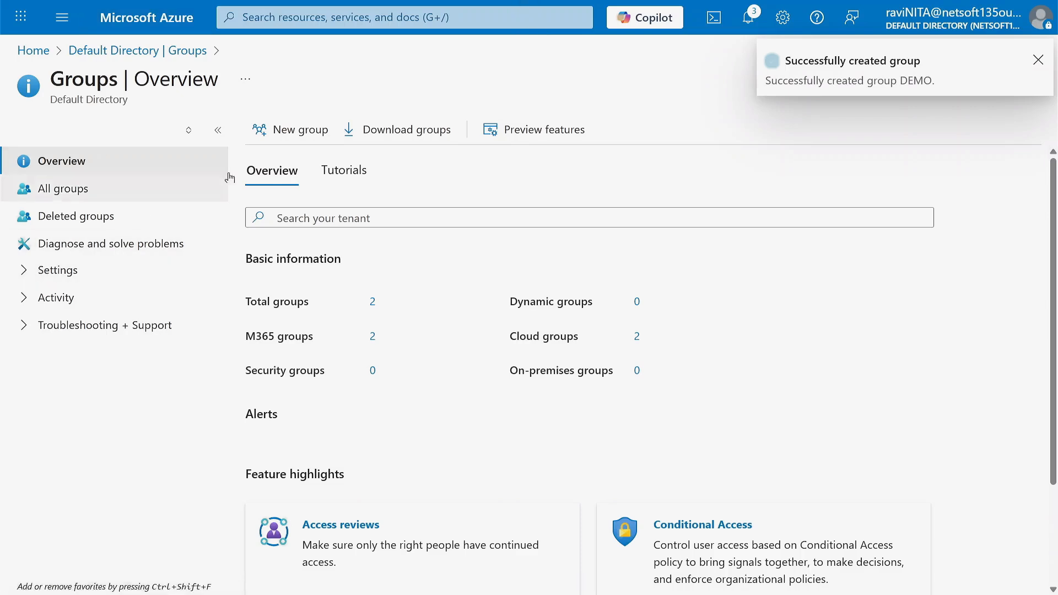
- Open the DEMO group from All groups and review its members, owners, and roles and administrators
left_click(93, 194)
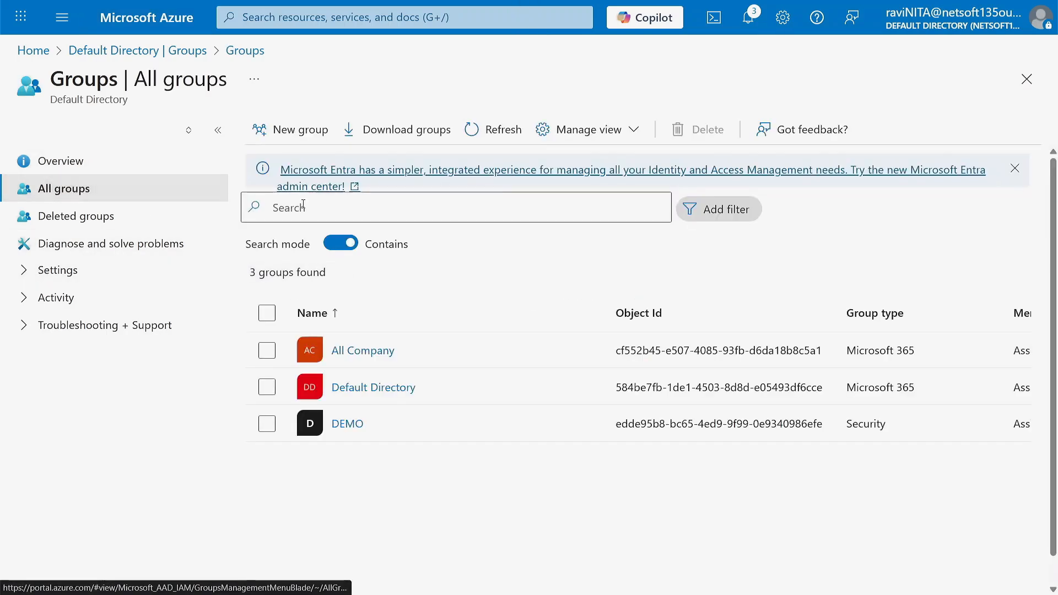
left_click(348, 427)
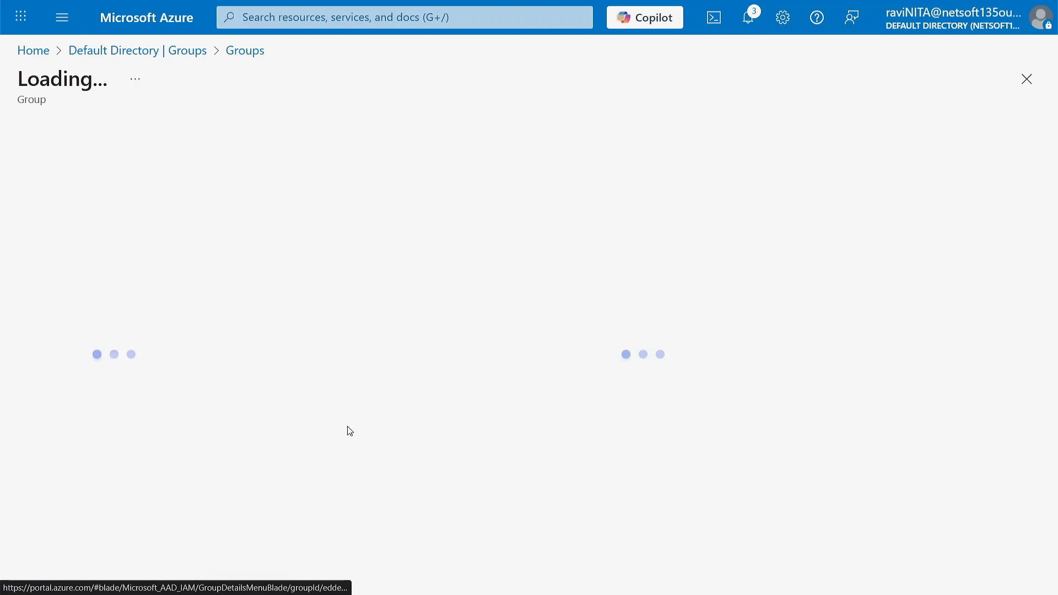
left_click(32, 226)
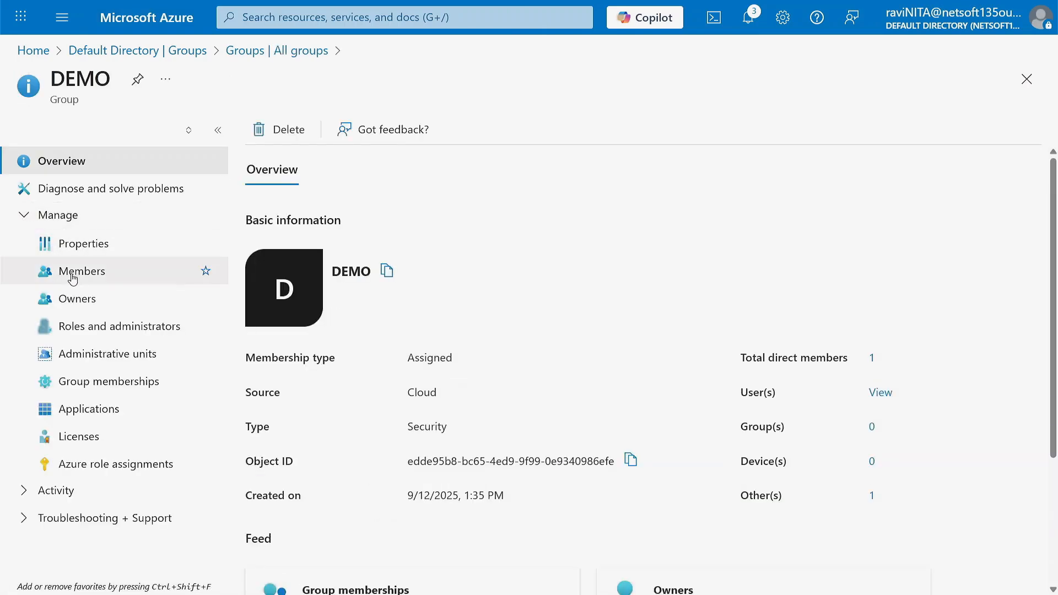
left_click(90, 272)
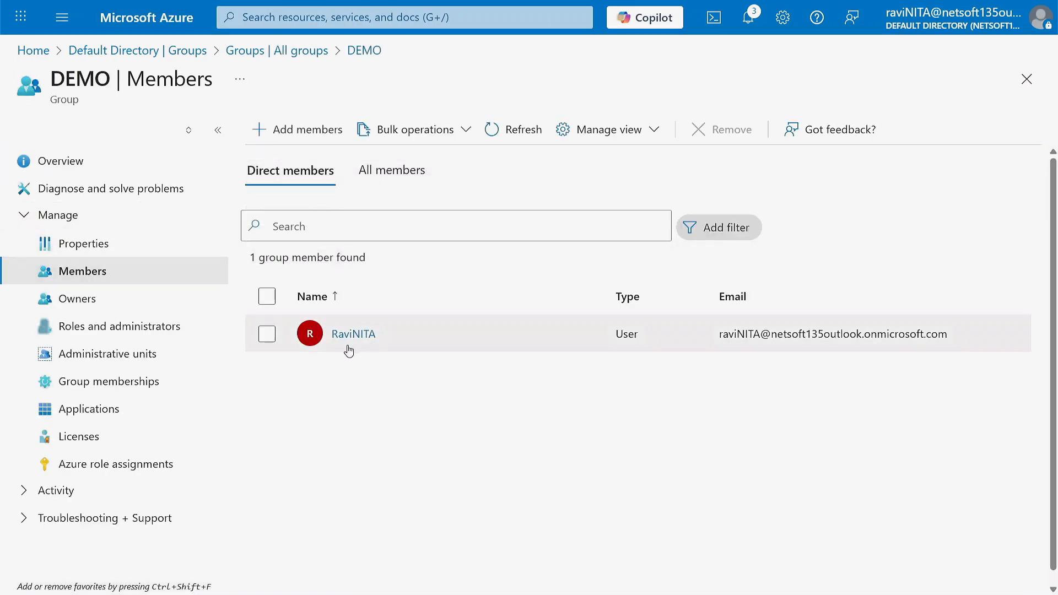
left_click(83, 300)
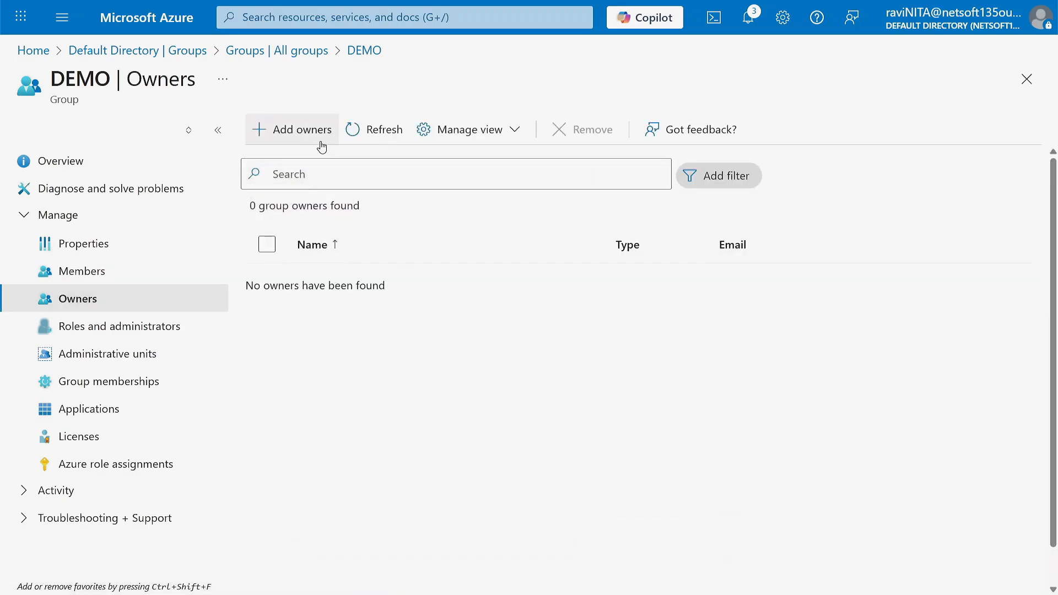
left_click(107, 327)
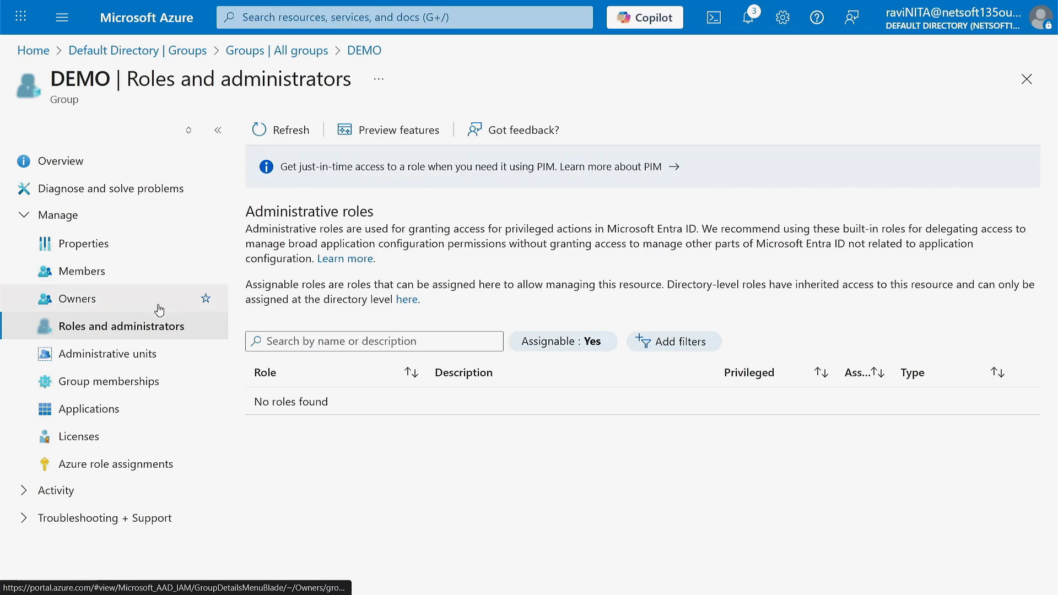
- Review DEMO's administrative units, group memberships, applications, licenses, Azure role assignments and properties
left_click(108, 358)
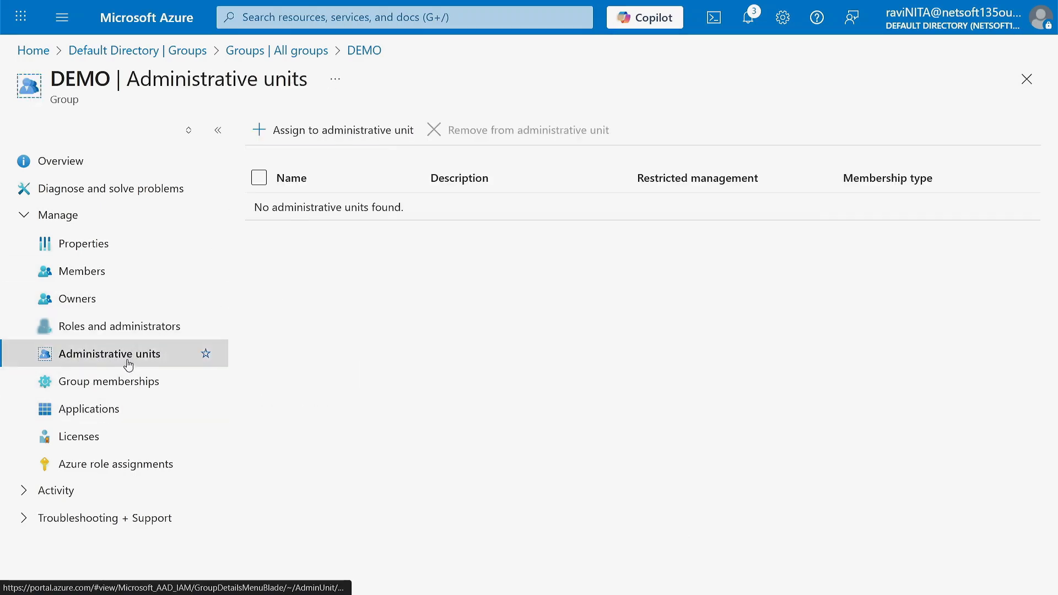
left_click(95, 385)
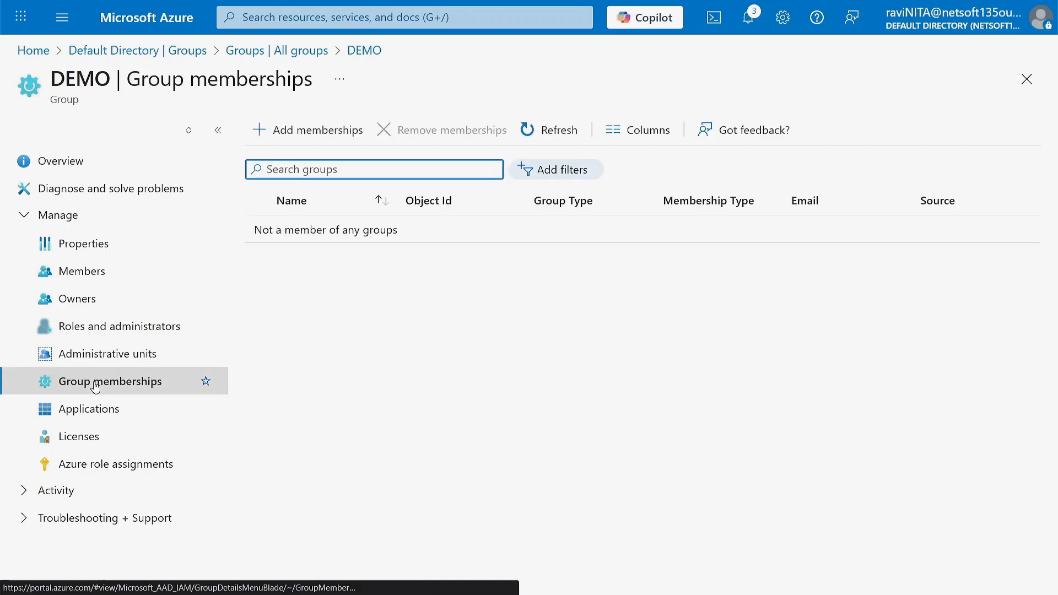
left_click(86, 411)
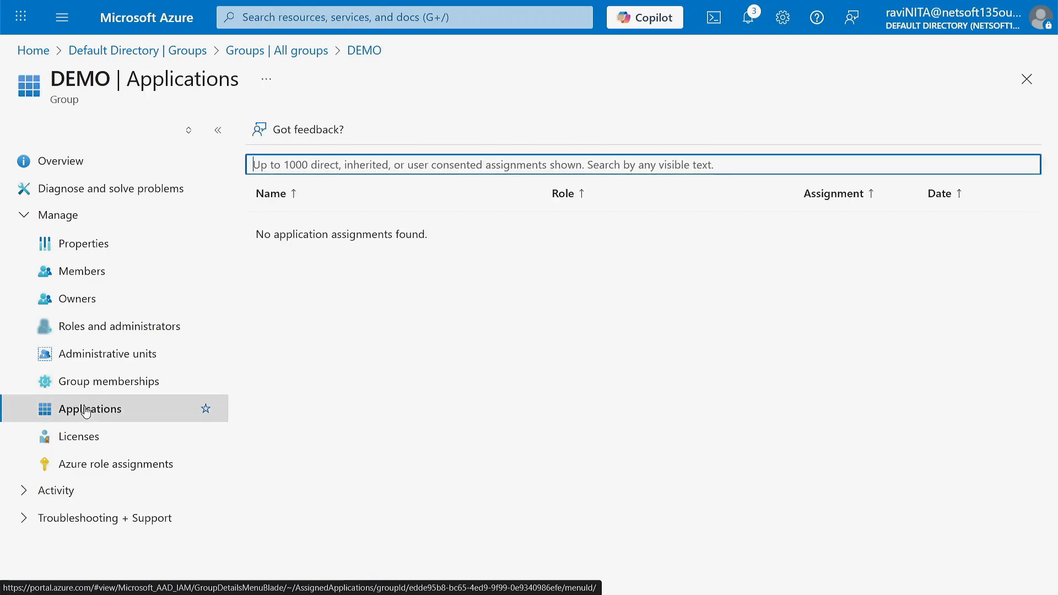
left_click(86, 443)
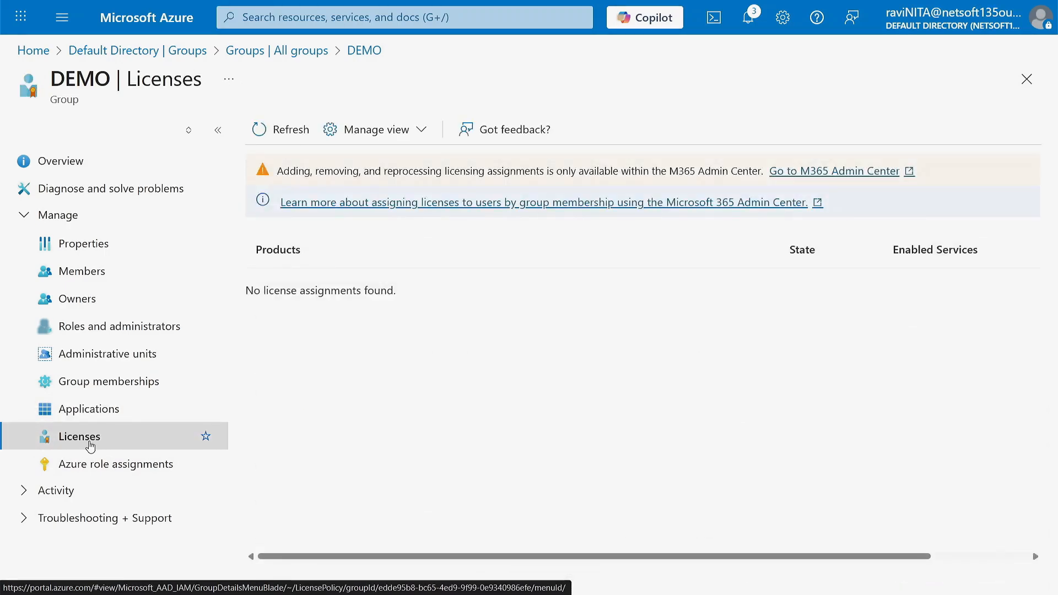
left_click(89, 468)
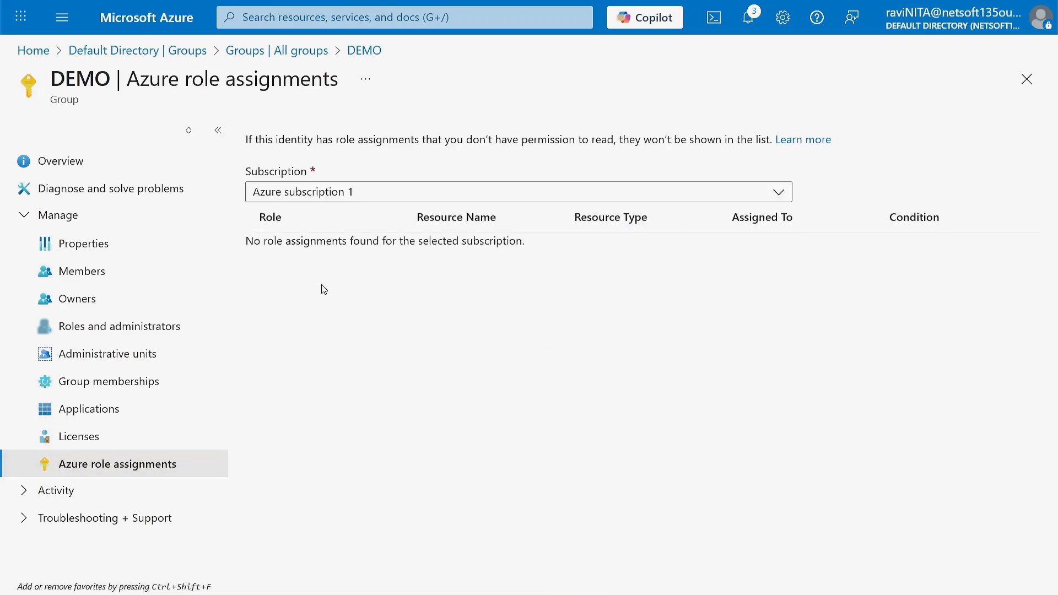
left_click(74, 244)
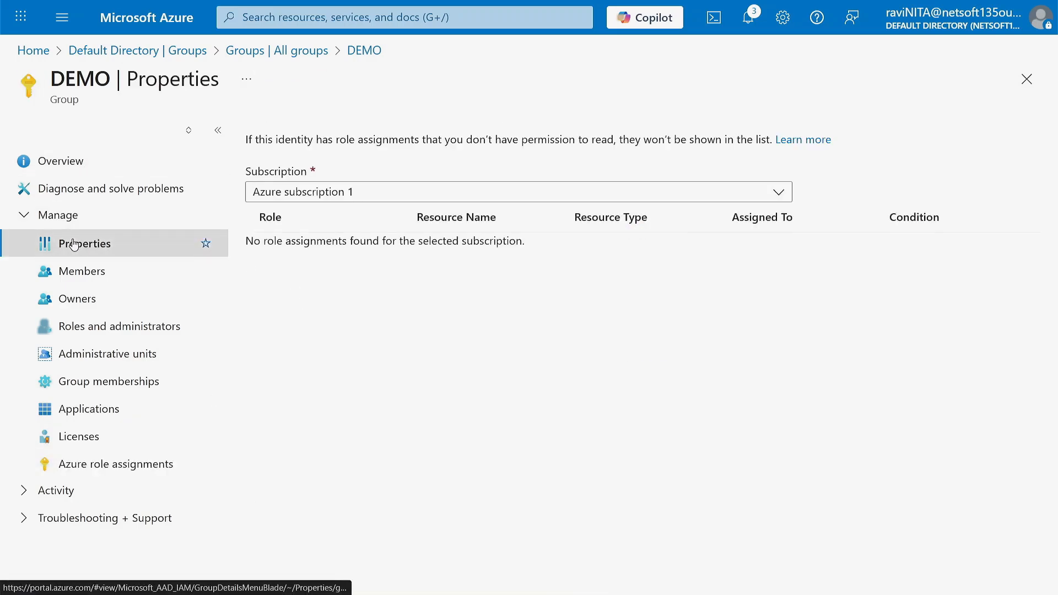
- Delete the DEMO group from its Overview and return to the portal home page
left_click(62, 162)
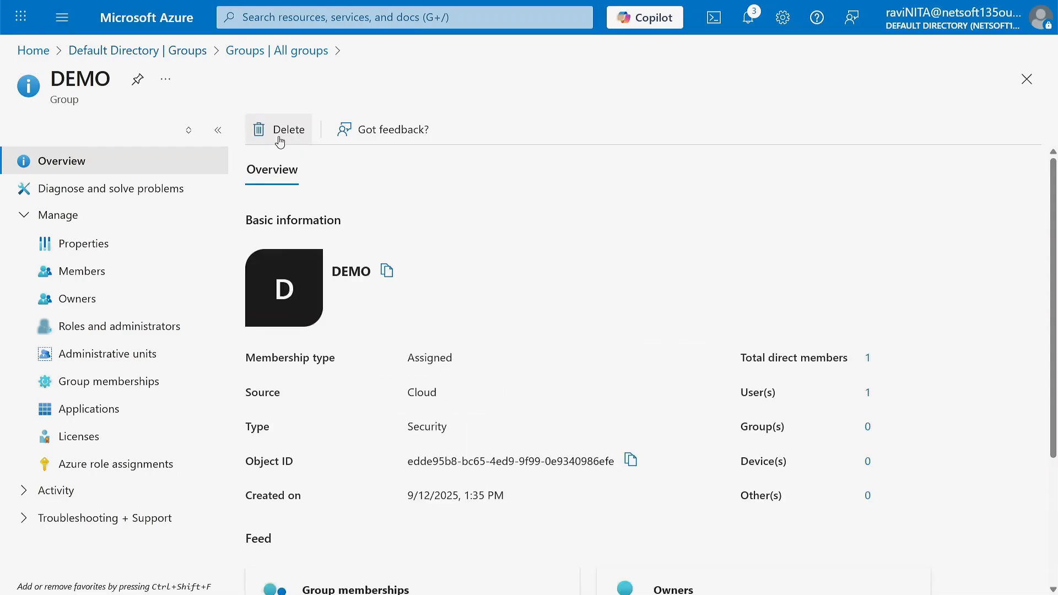
left_click(280, 131)
left_click(284, 194)
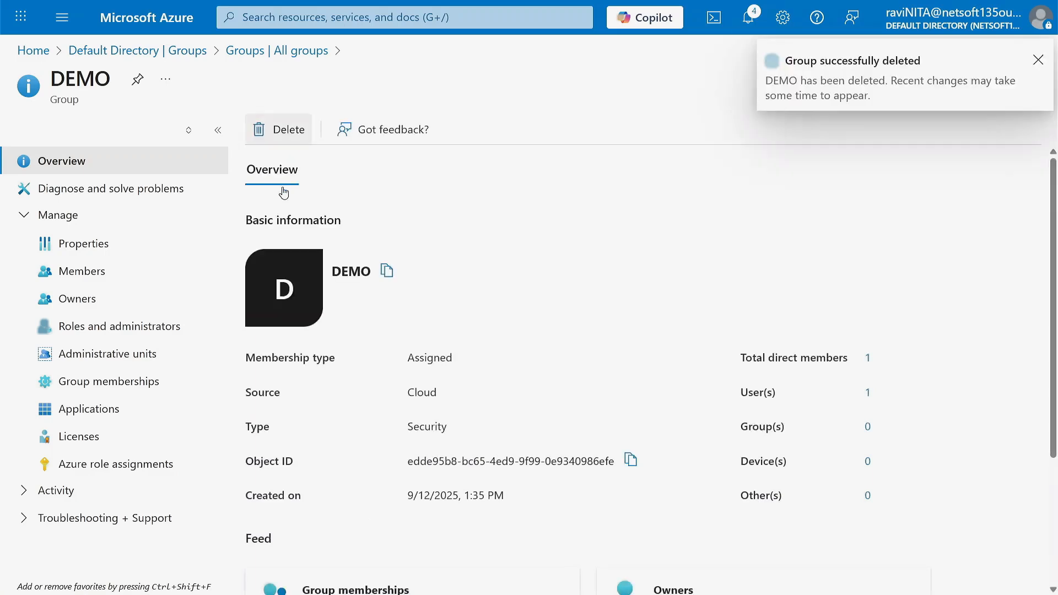
left_click(163, 30)
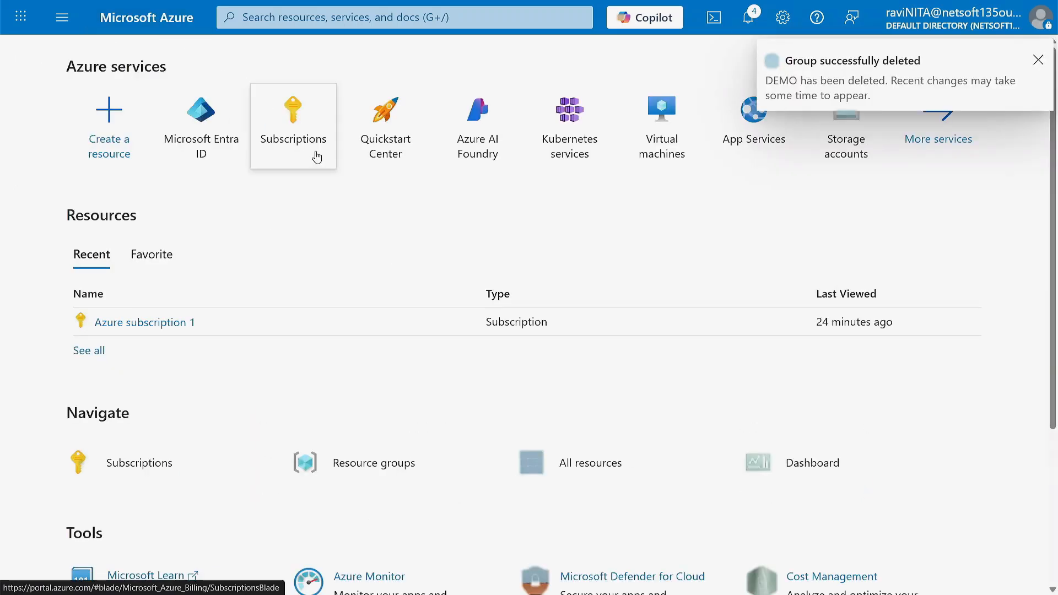